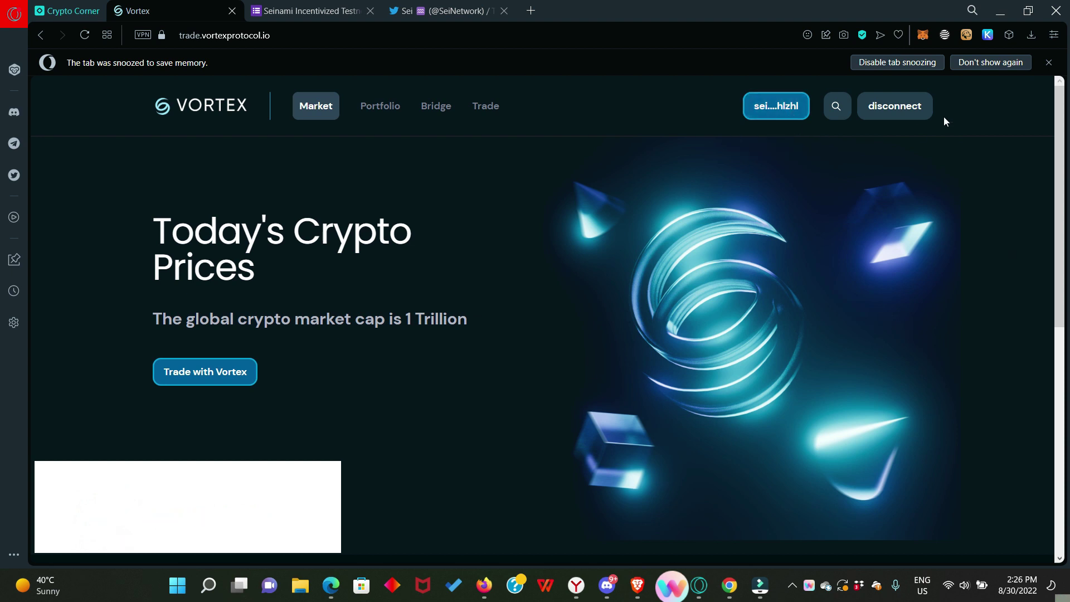
Step: Copy the SEI Testnet wallet address from Keplr and from the connected-address Copy option
click(988, 35)
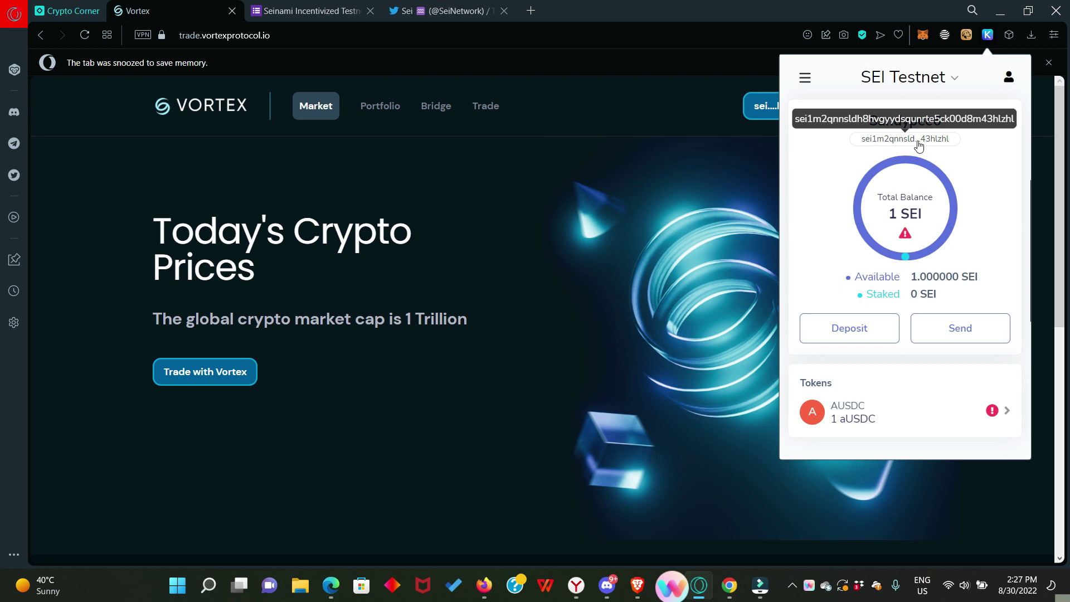
click(911, 140)
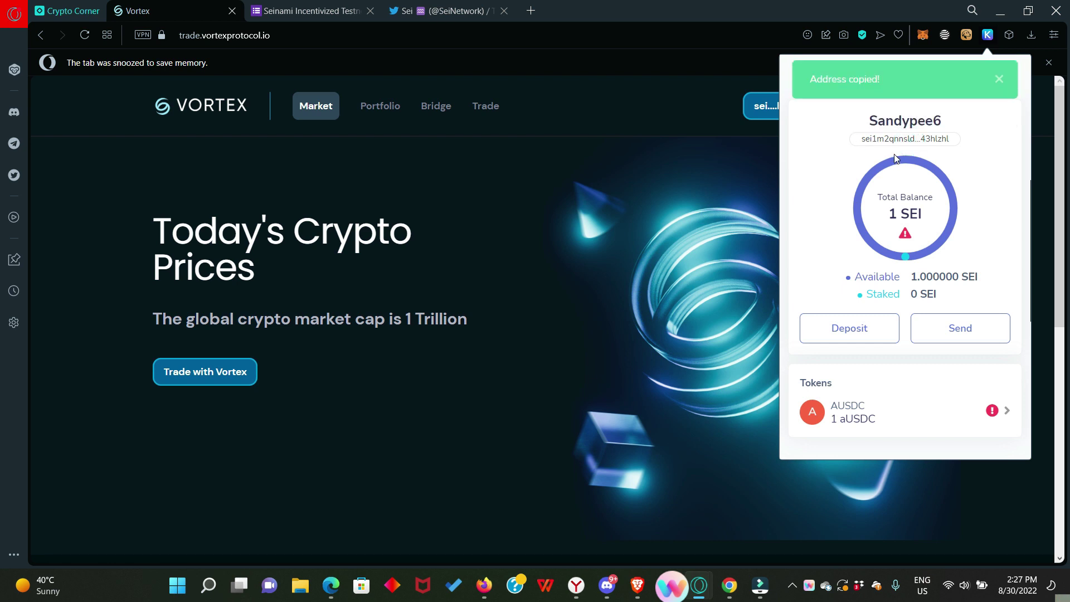
click(710, 171)
click(777, 110)
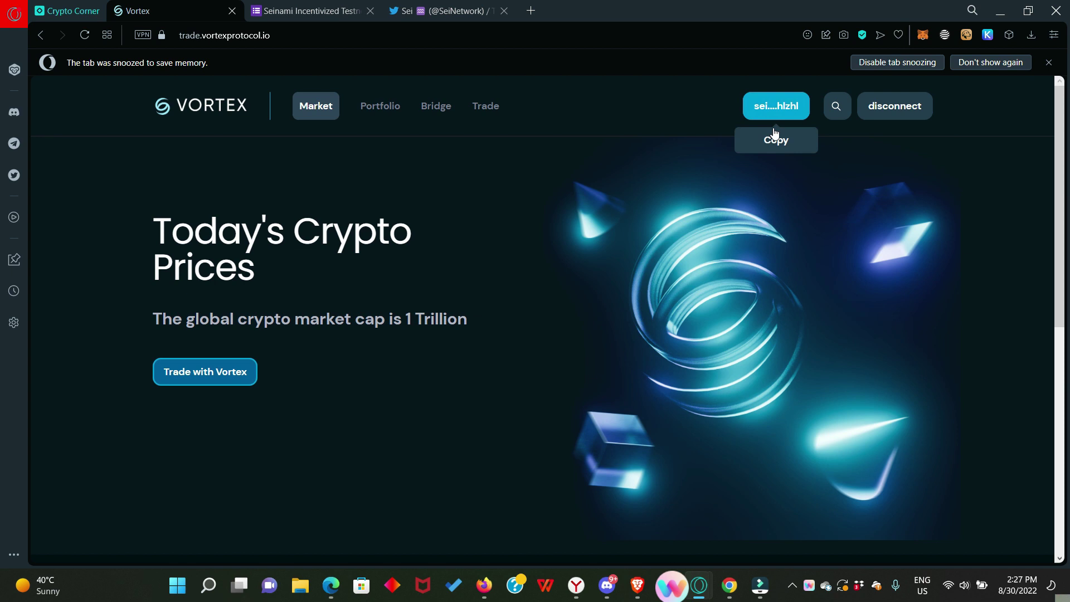
click(780, 140)
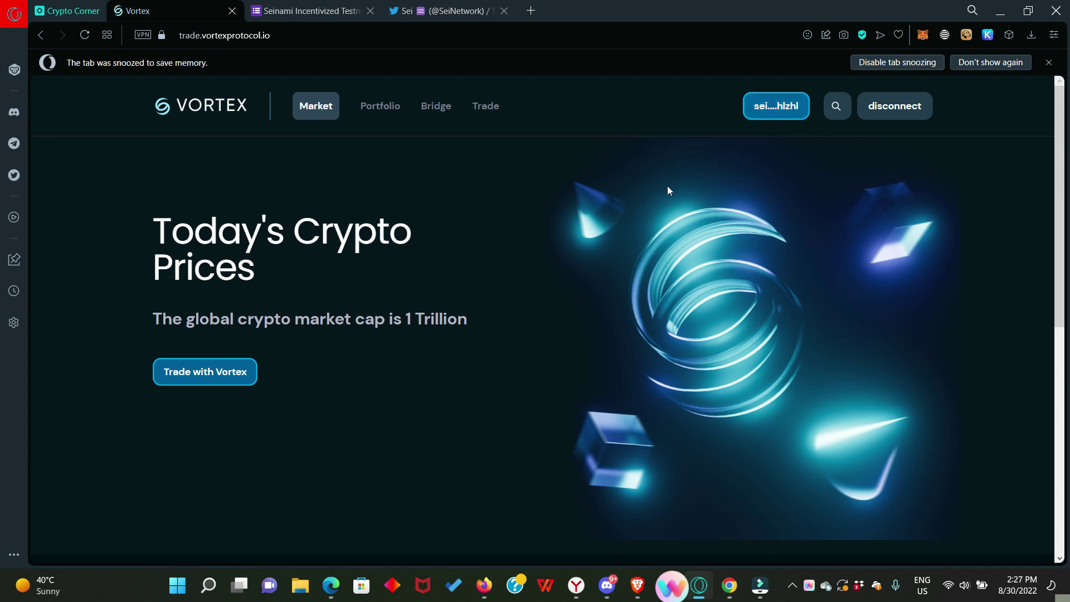
Step: Draft '!faucet' followed by the pasted wallet address in Discord's #atlantic-1-faucet channel
click(600, 579)
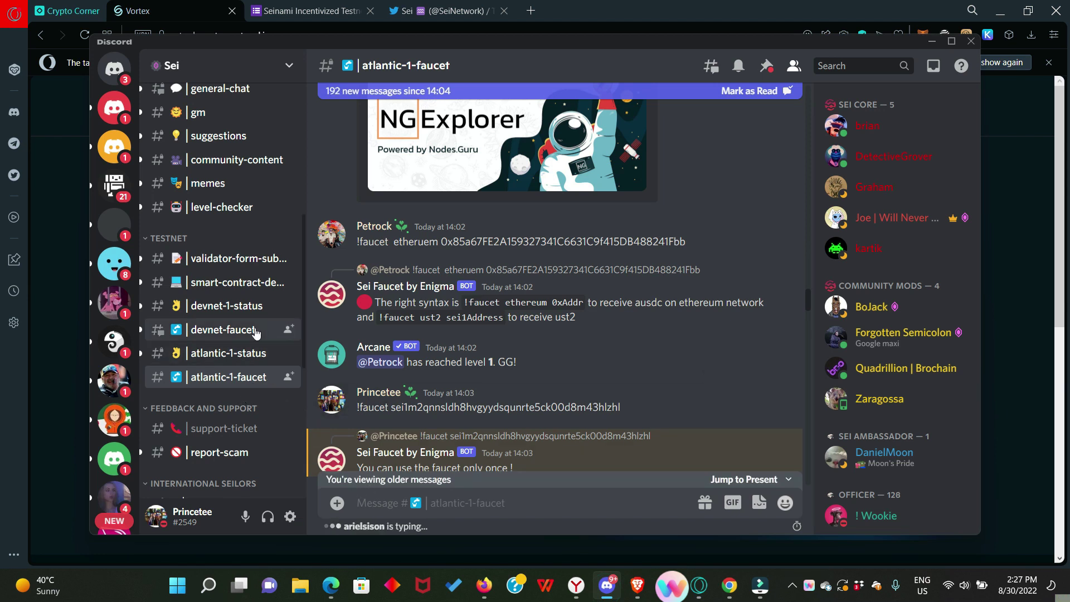
mouse_move(226, 375)
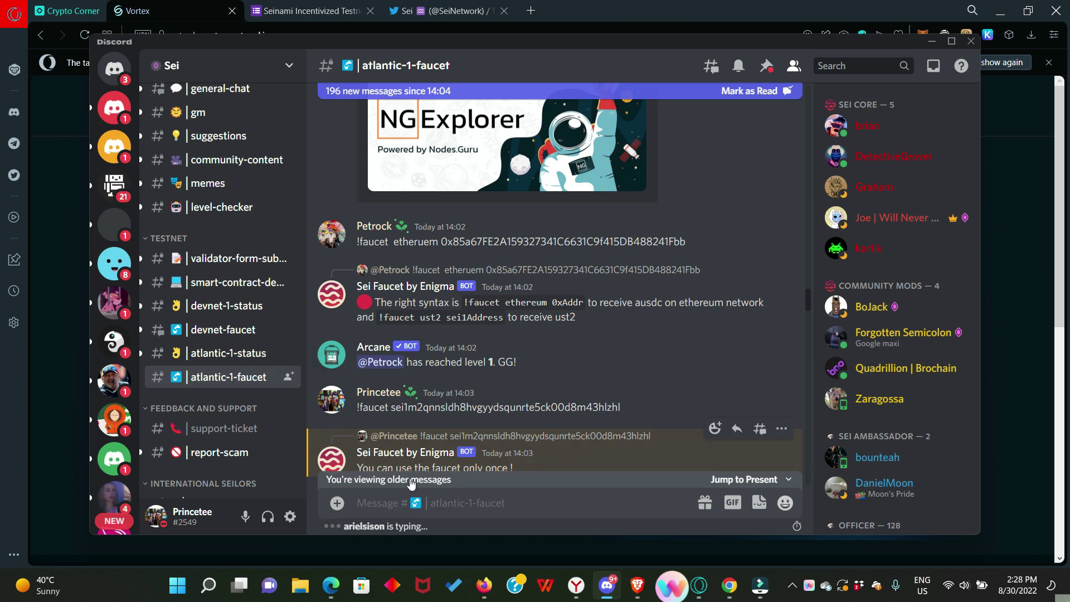
click(382, 505)
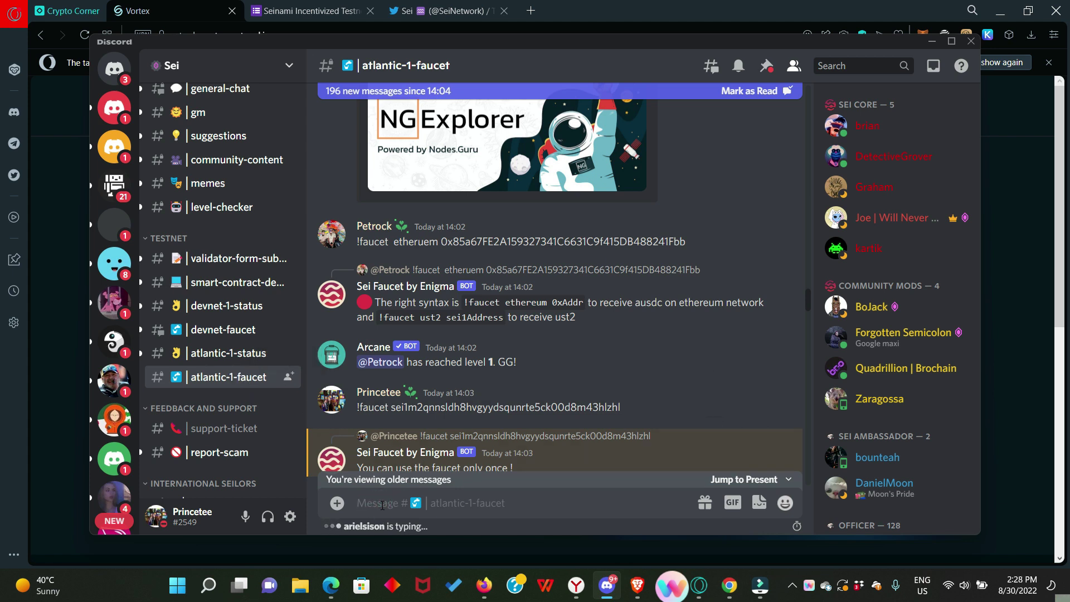
text(!faucet)
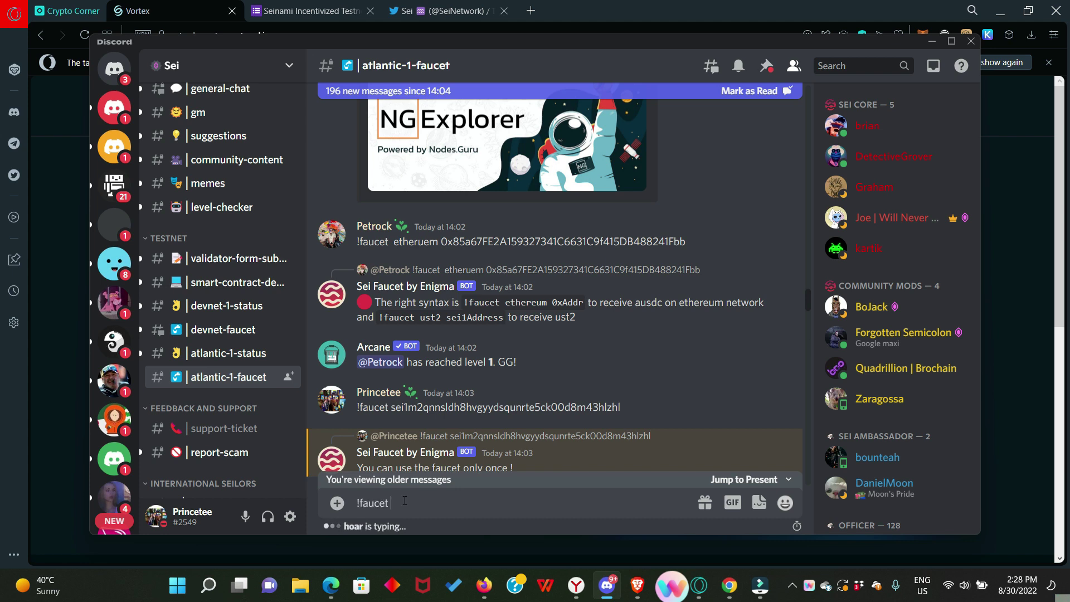
text(sei1m2qnnsldh8hvgyydsqunrte5ck00d8m43hlzhl)
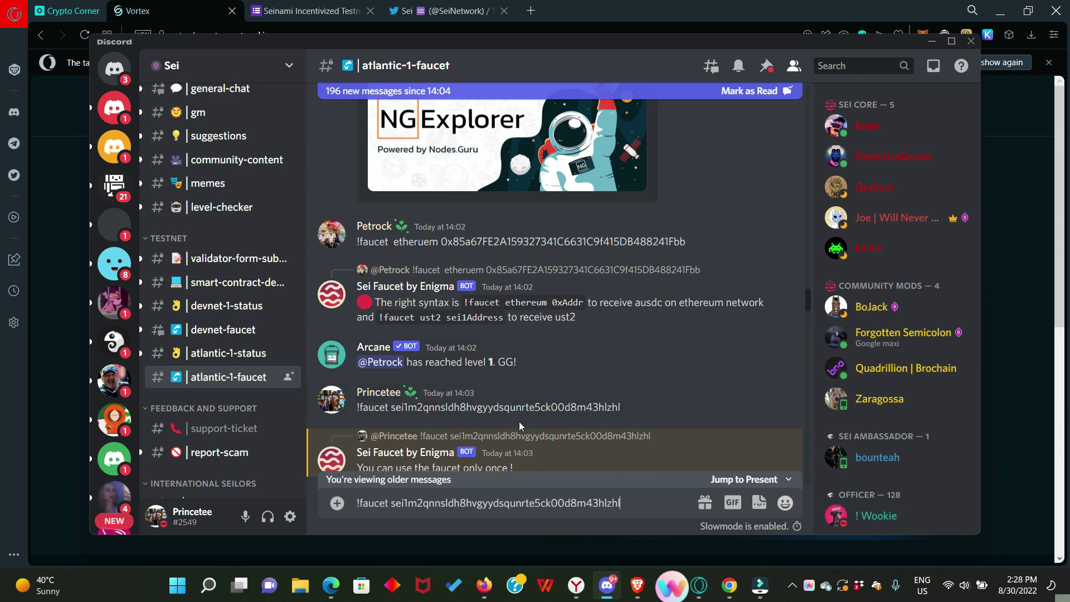
scroll(655, 421, down, 1)
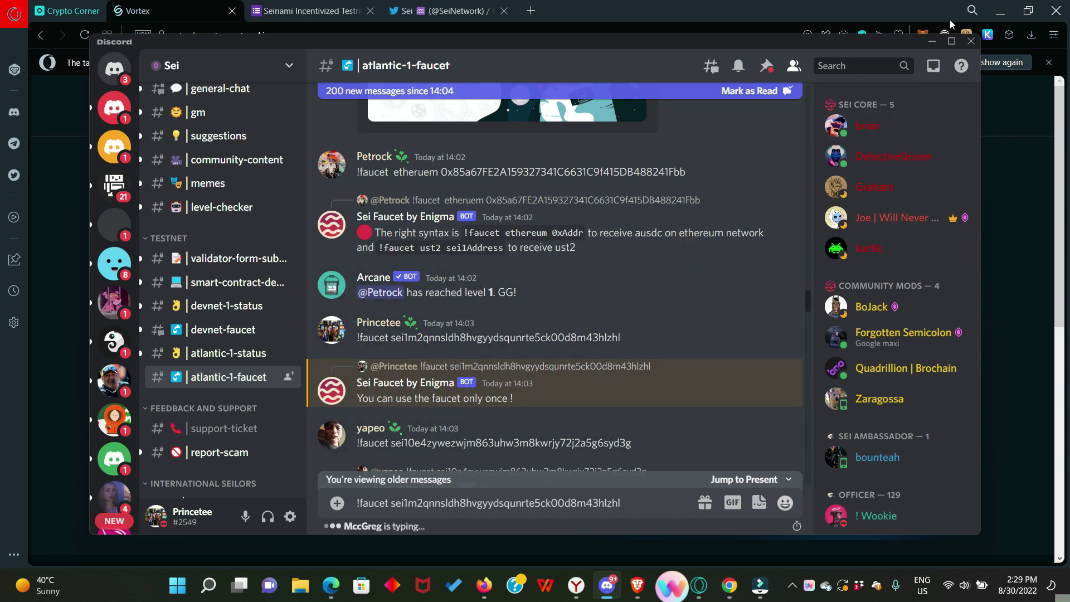
Step: Deposit 0.80 aUSDC from the Vortex Portfolio page, approve it in Keplr, and refresh balances
click(933, 42)
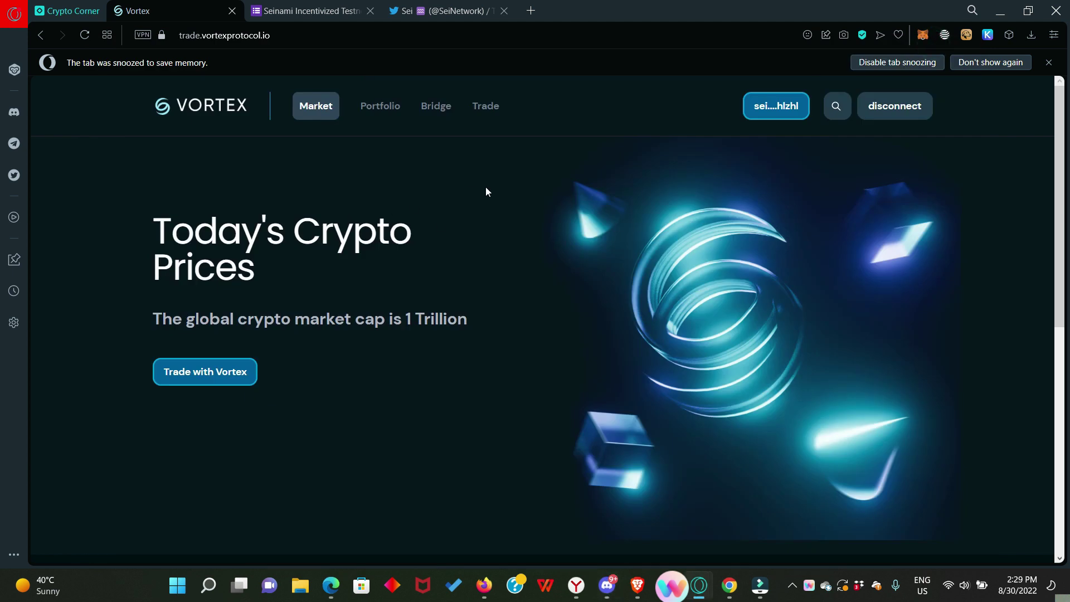
click(383, 106)
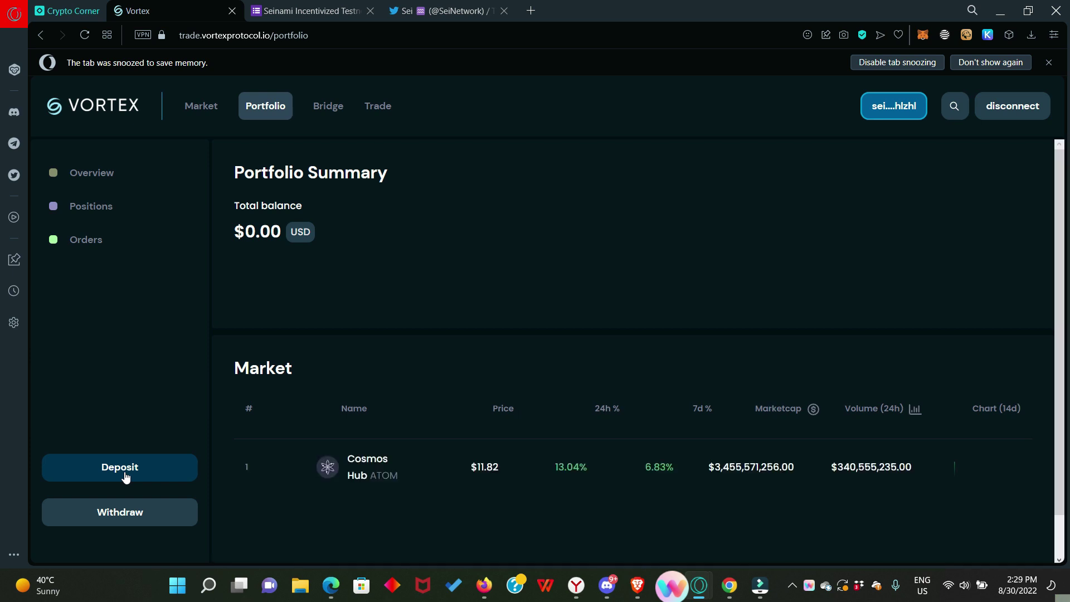
click(122, 469)
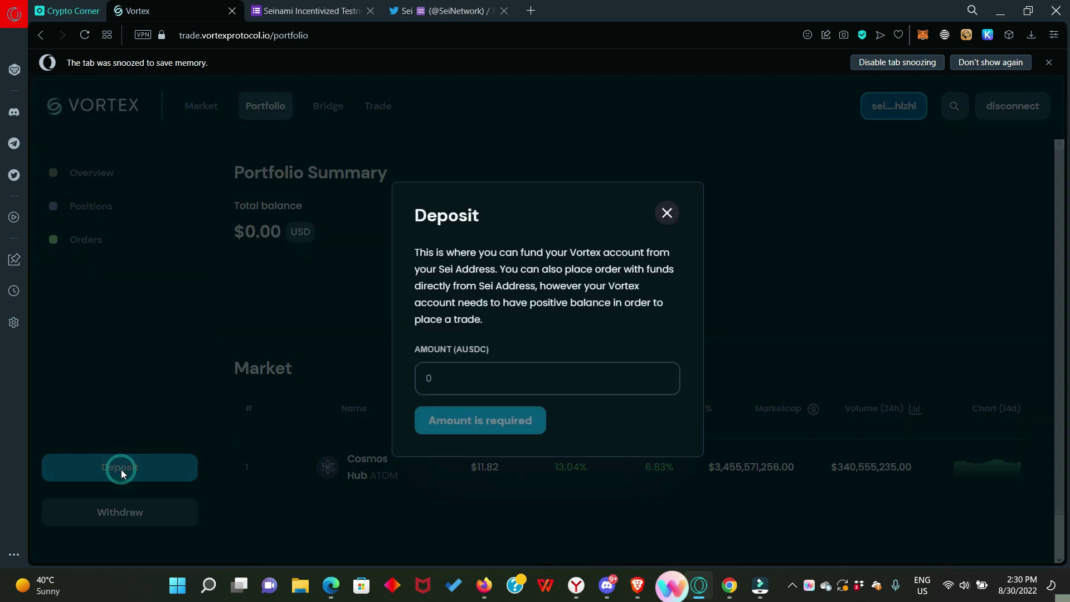
click(467, 381)
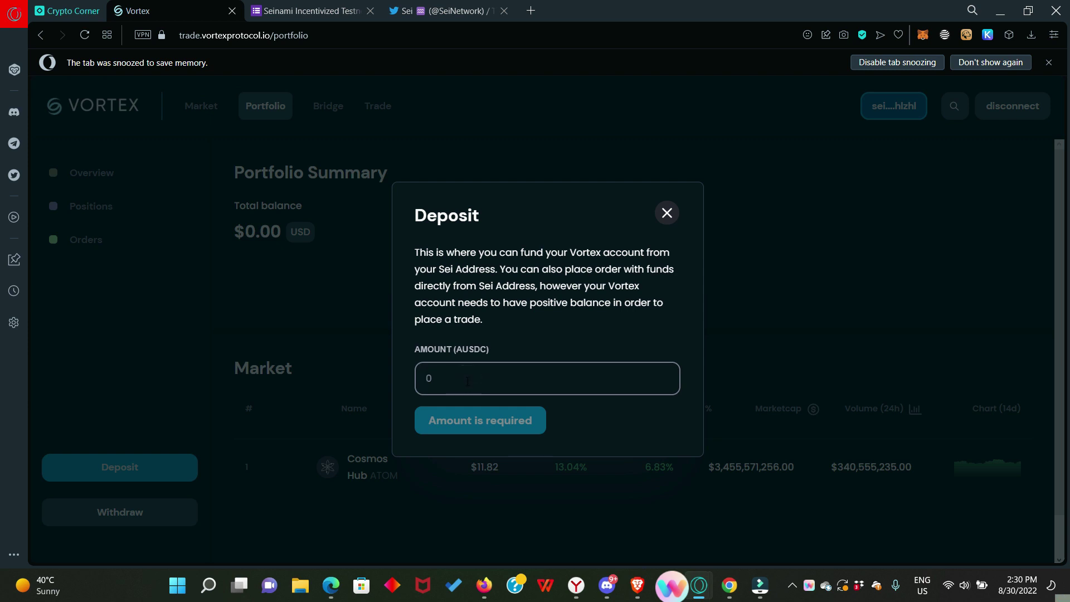
text(0.80)
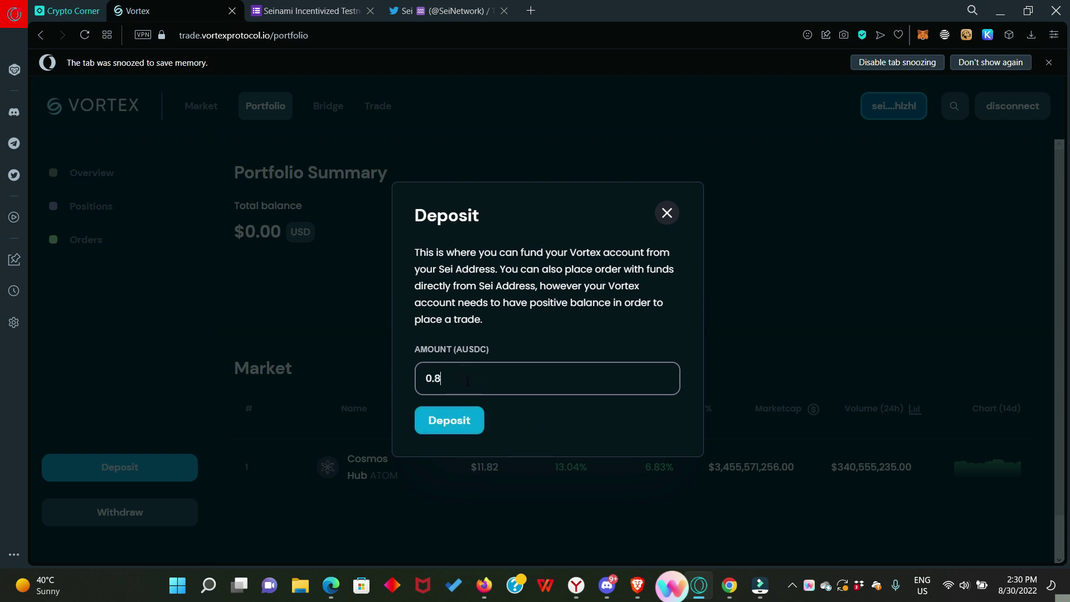
click(475, 423)
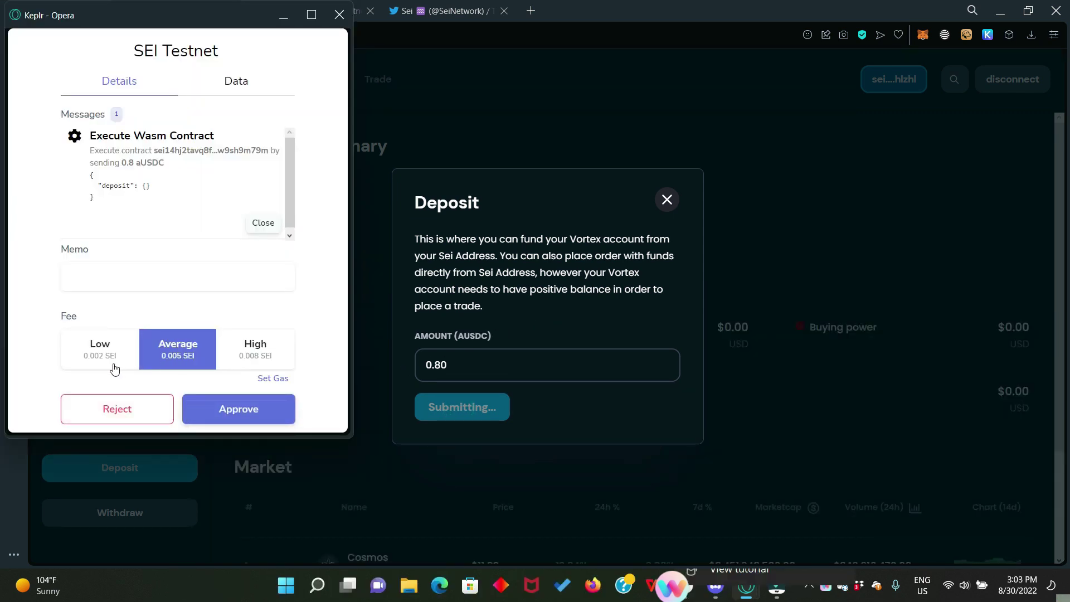
click(233, 417)
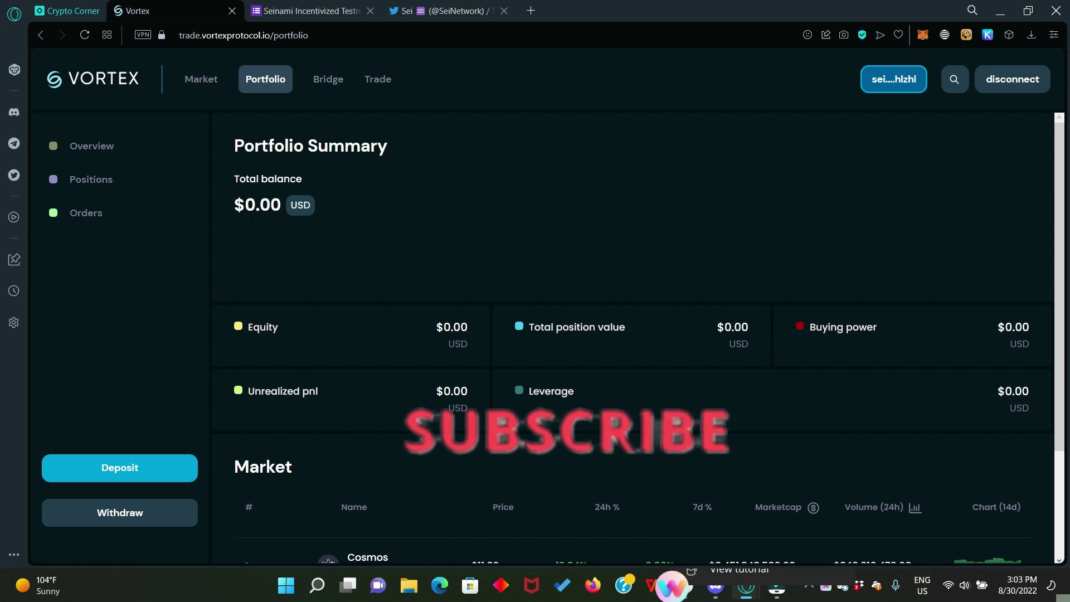
click(83, 35)
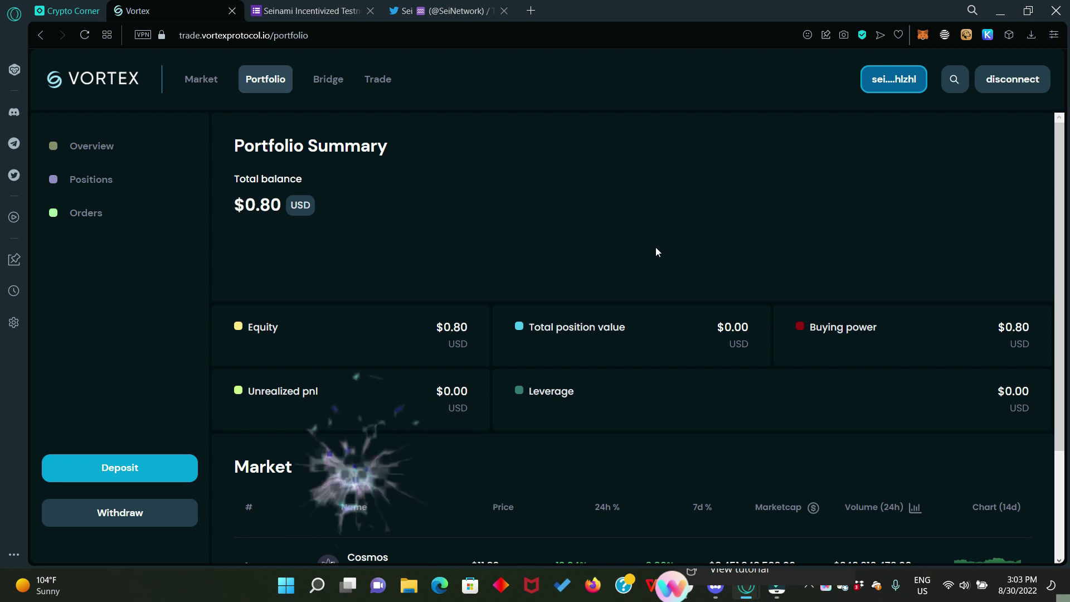
Step: Place a 0.005 ATOM limit buy at 11.82 USDC on ATOM-USDC and approve it in Keplr
click(379, 81)
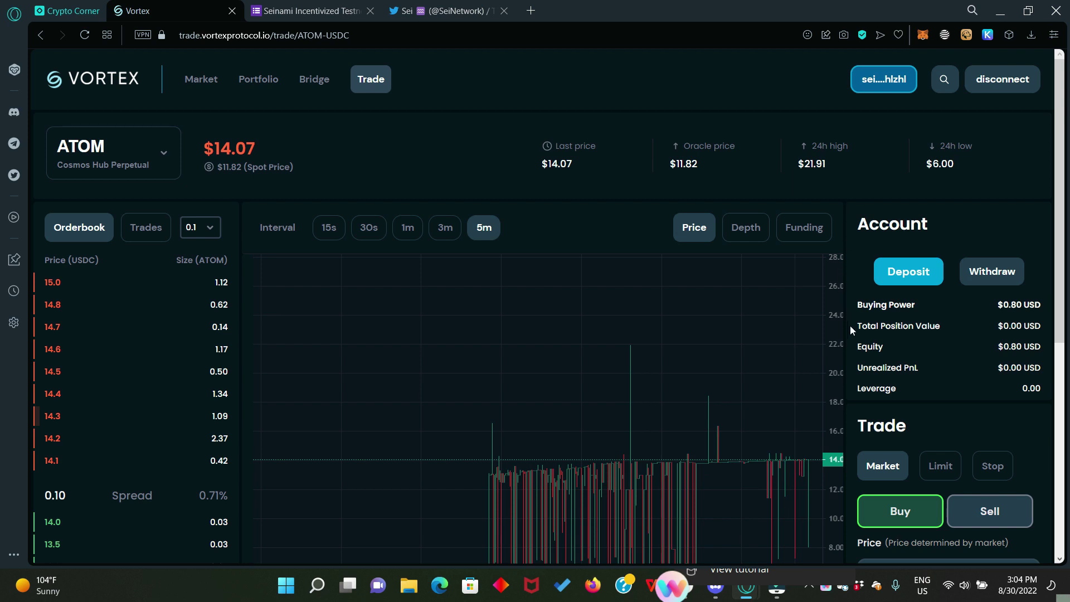
scroll(850, 326, down, 4)
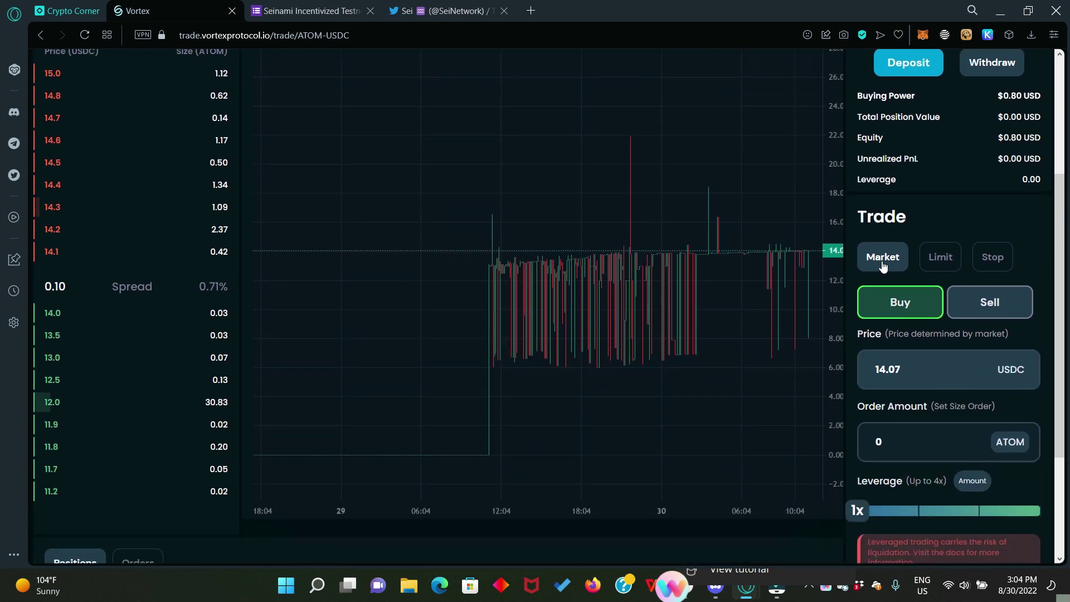
click(942, 257)
scroll(937, 276, up, 4)
scroll(872, 323, down, 4)
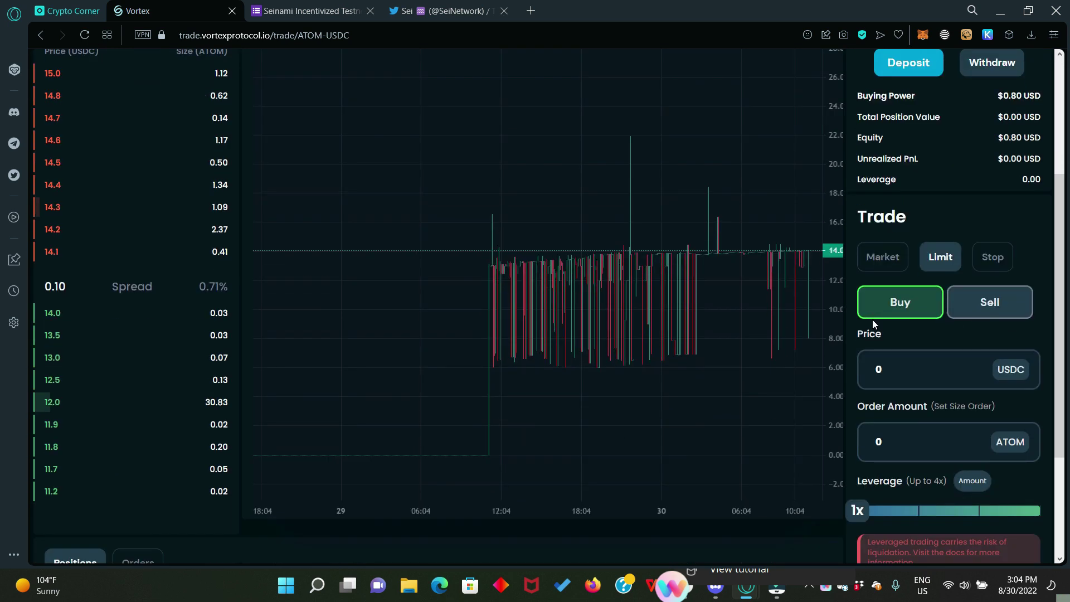
scroll(874, 323, down, 1)
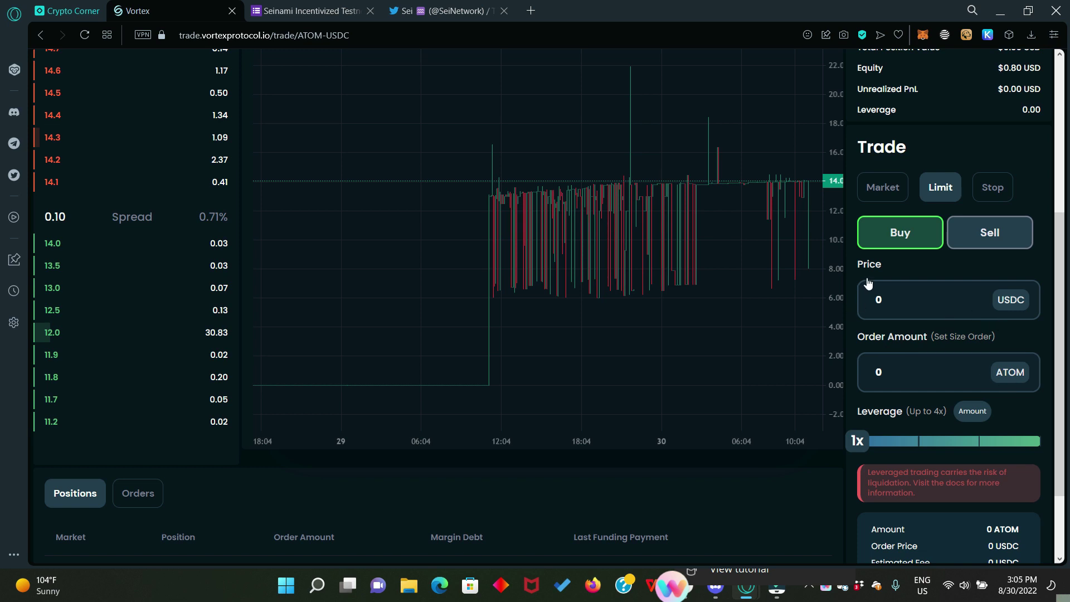
scroll(848, 214, up, 4)
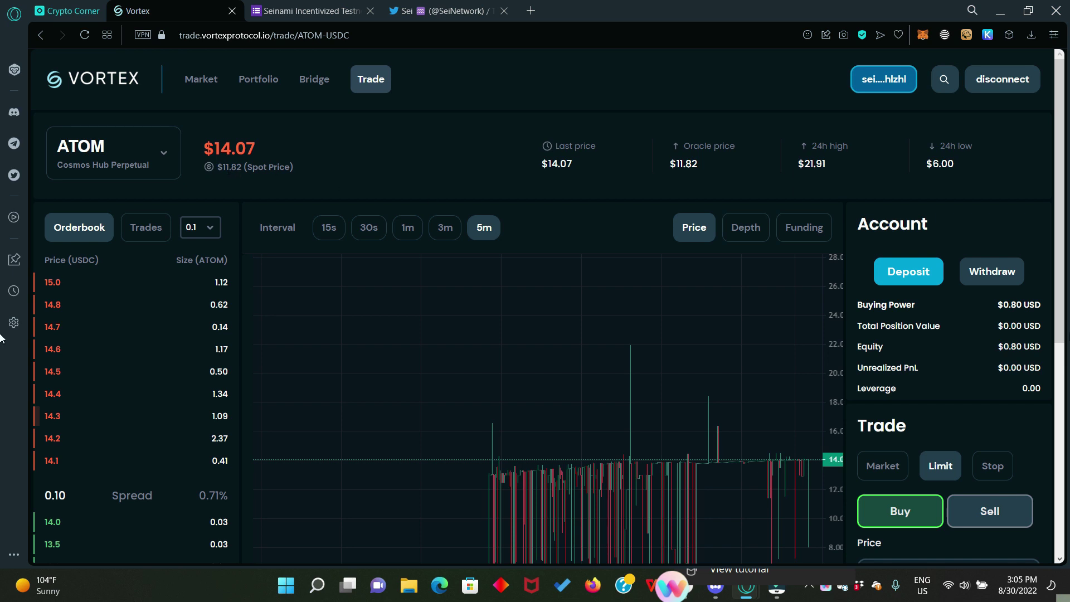
scroll(960, 427, down, 2)
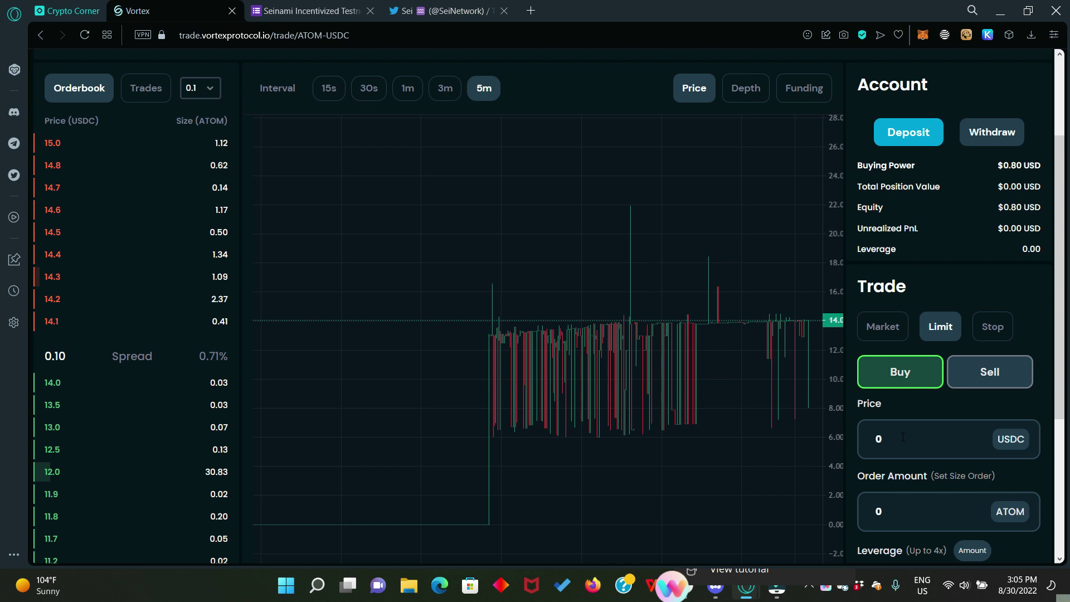
scroll(904, 346, down, 1)
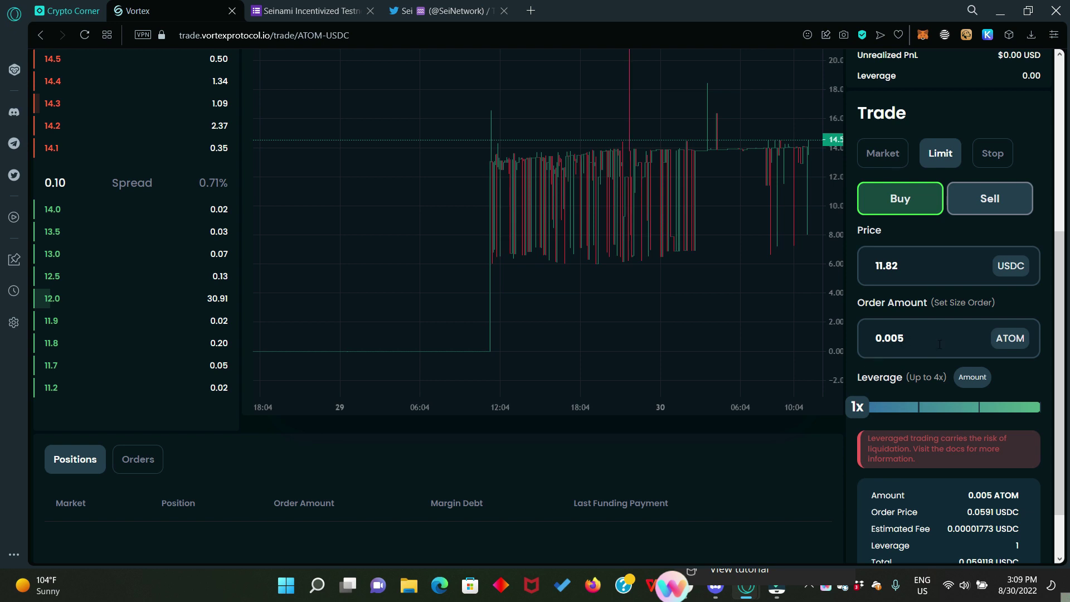
scroll(940, 344, down, 1)
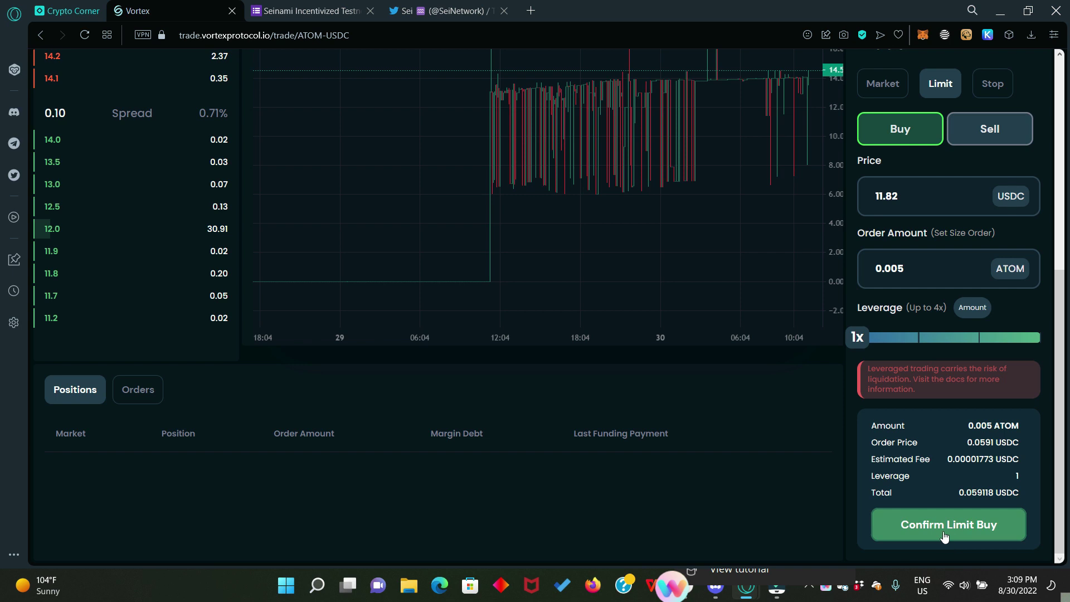
click(970, 526)
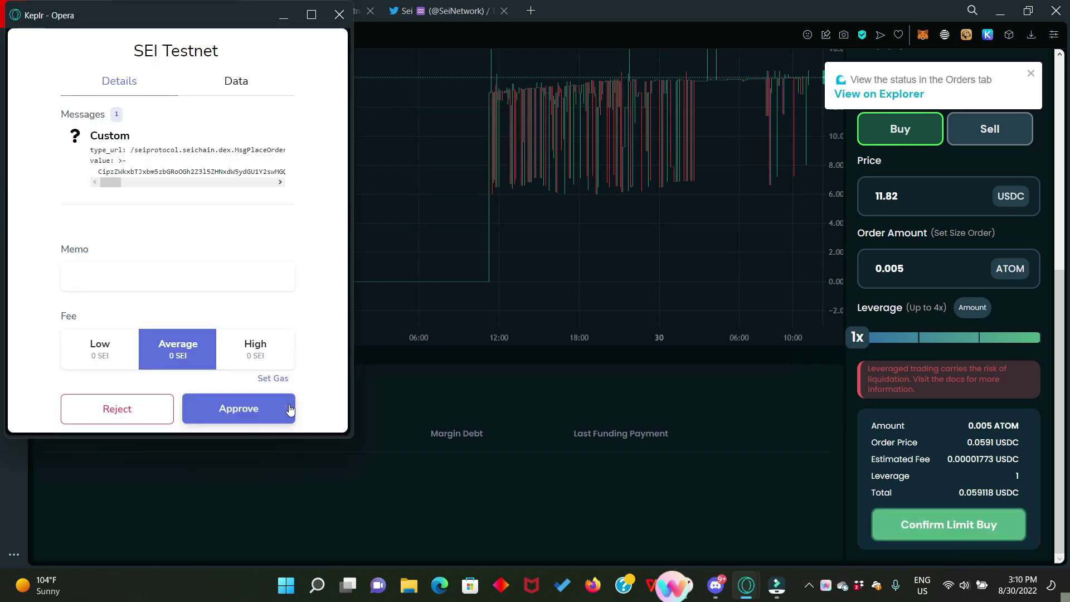
click(237, 411)
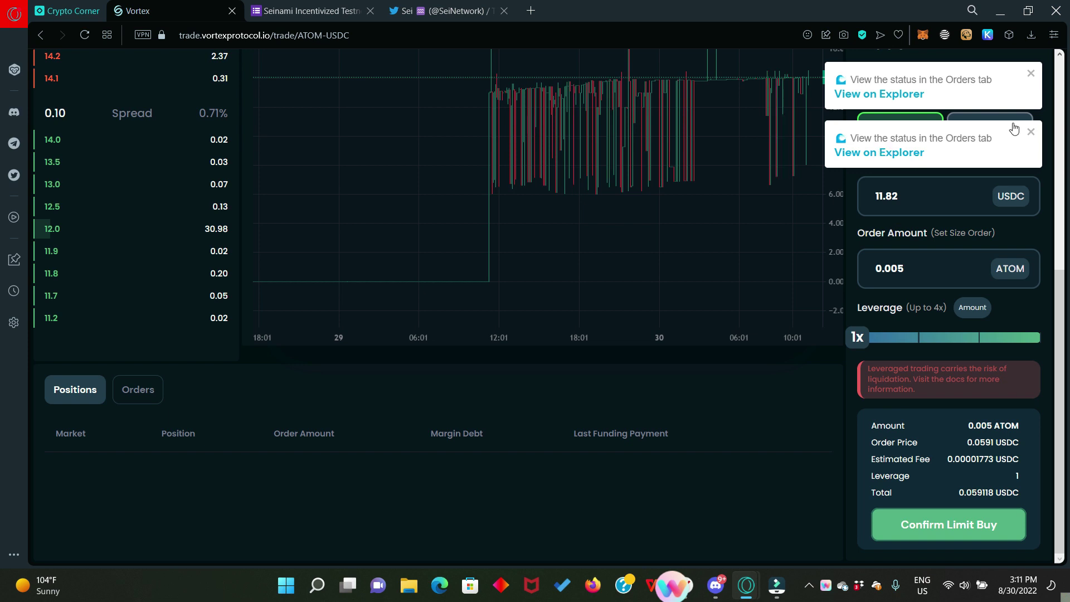
Step: Open the limit order's Place Orders transaction in NG Explorer and select its full hash
click(894, 151)
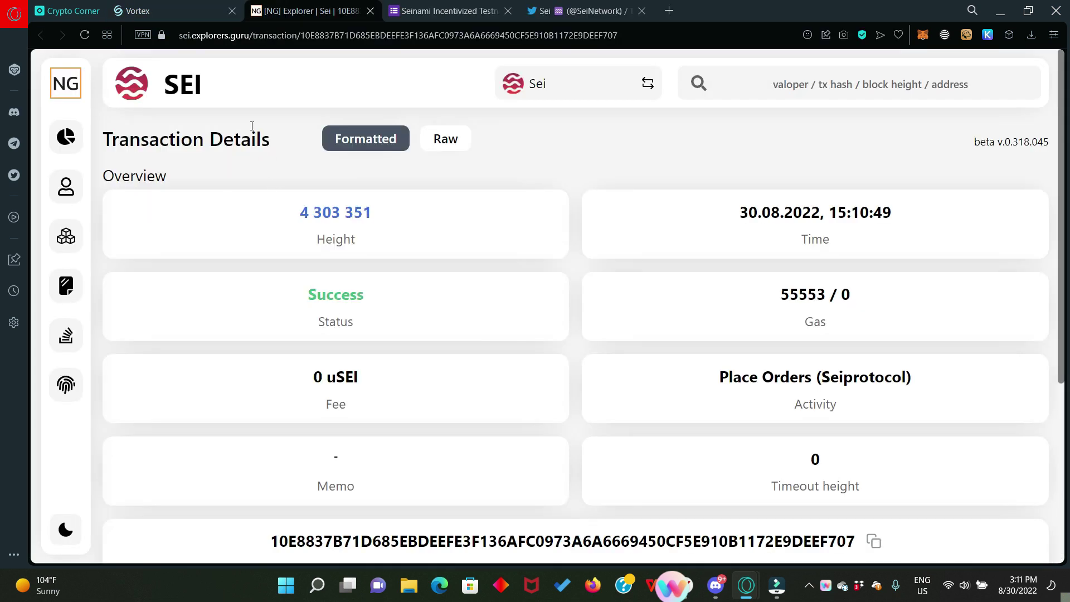
scroll(540, 407, down, 1)
scroll(540, 407, down, 1)
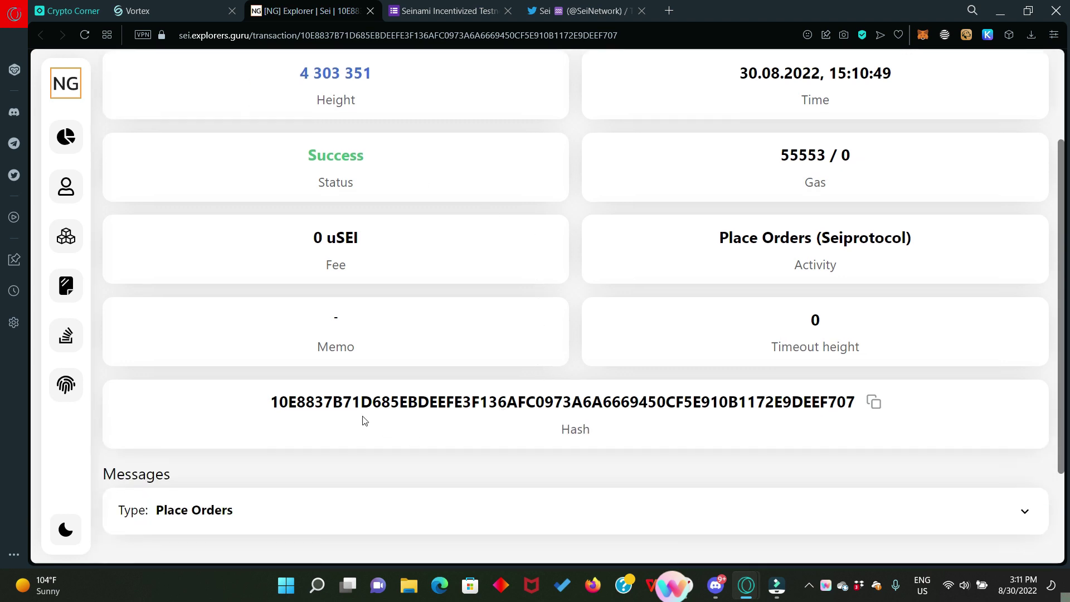
drag(258, 402, 867, 411)
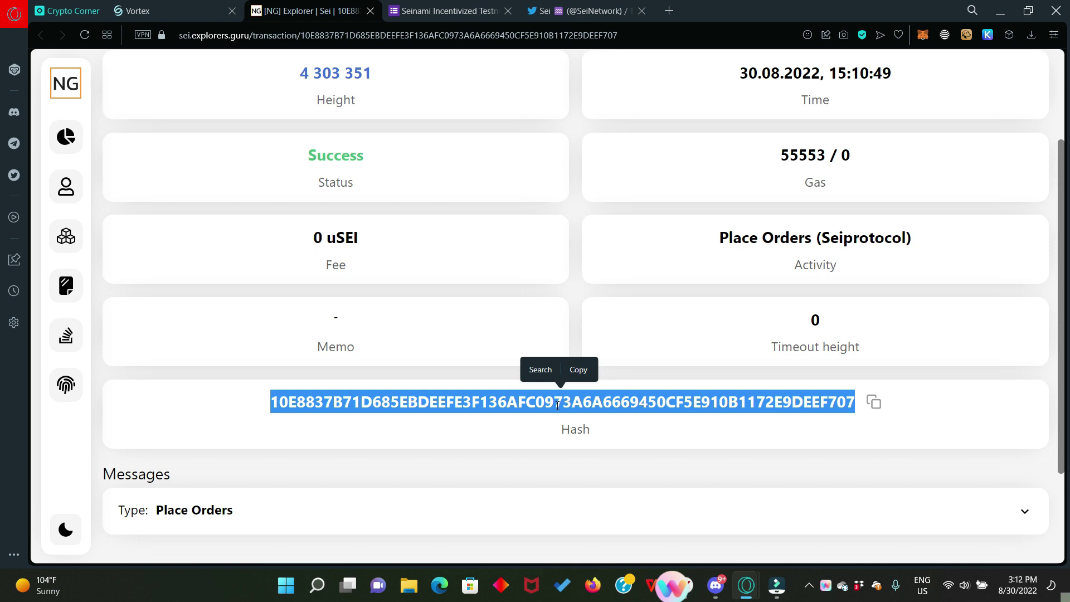
Step: Place a 0.005 ATOM market buy (total 0.031785 USDC) and approve it in Keplr
click(171, 12)
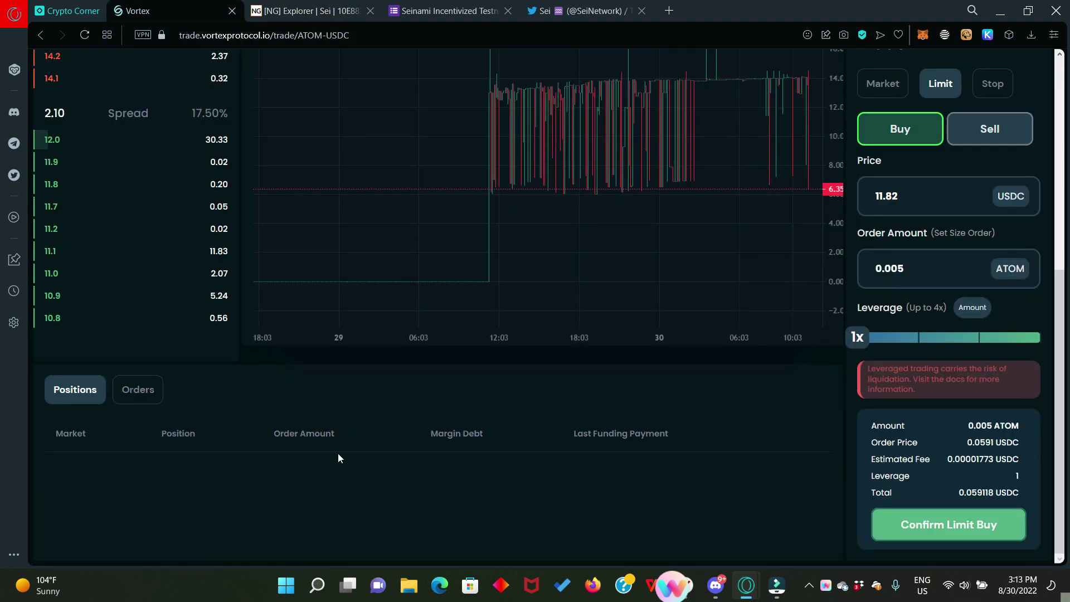
click(142, 393)
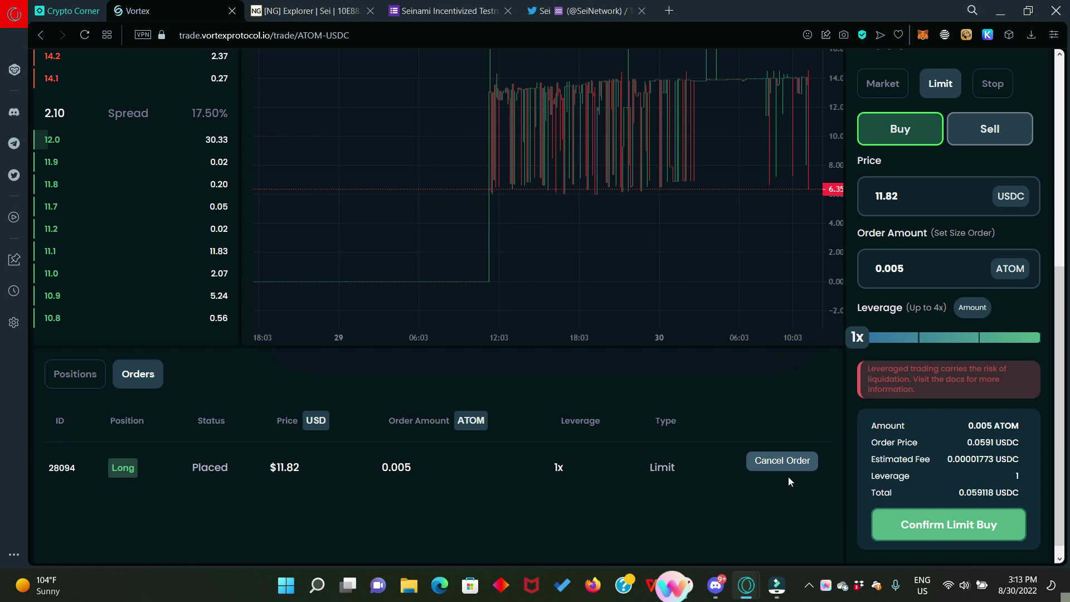
scroll(842, 474, up, 1)
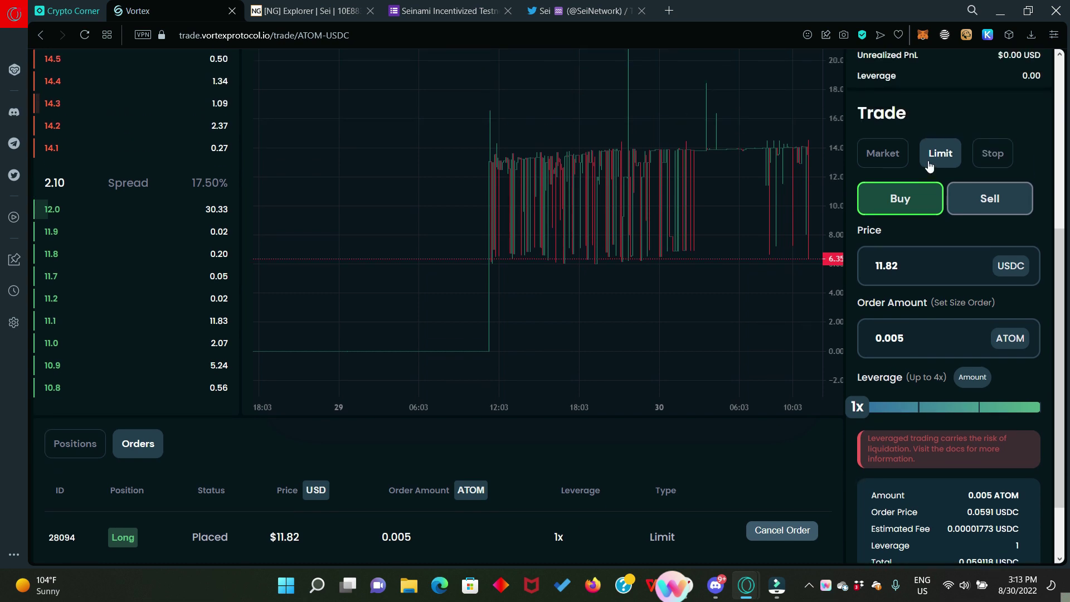
click(885, 158)
scroll(890, 263, down, 1)
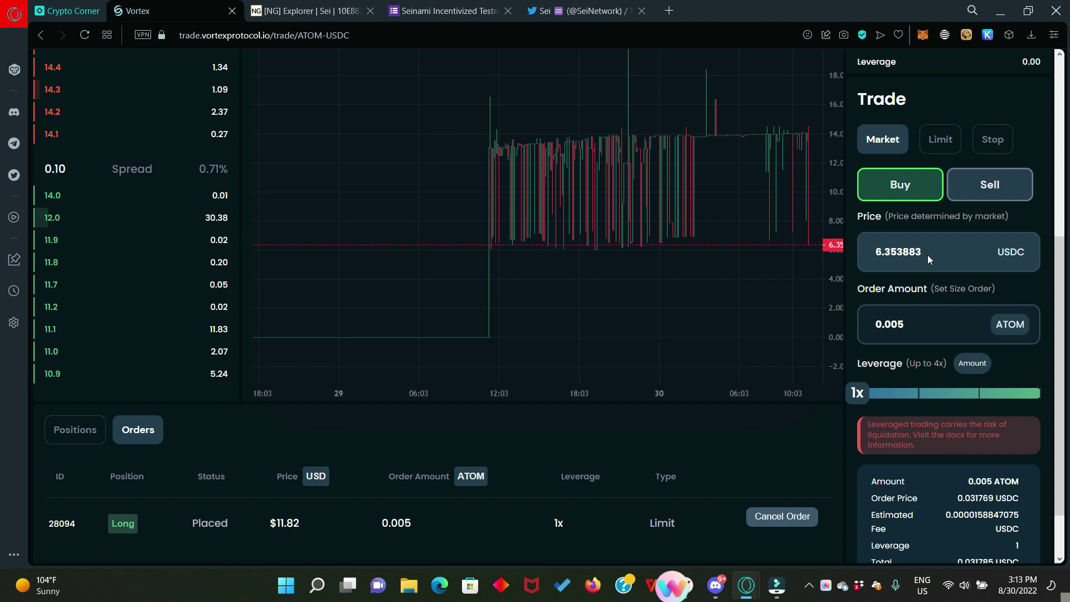
scroll(939, 441, up, 1)
scroll(938, 440, down, 2)
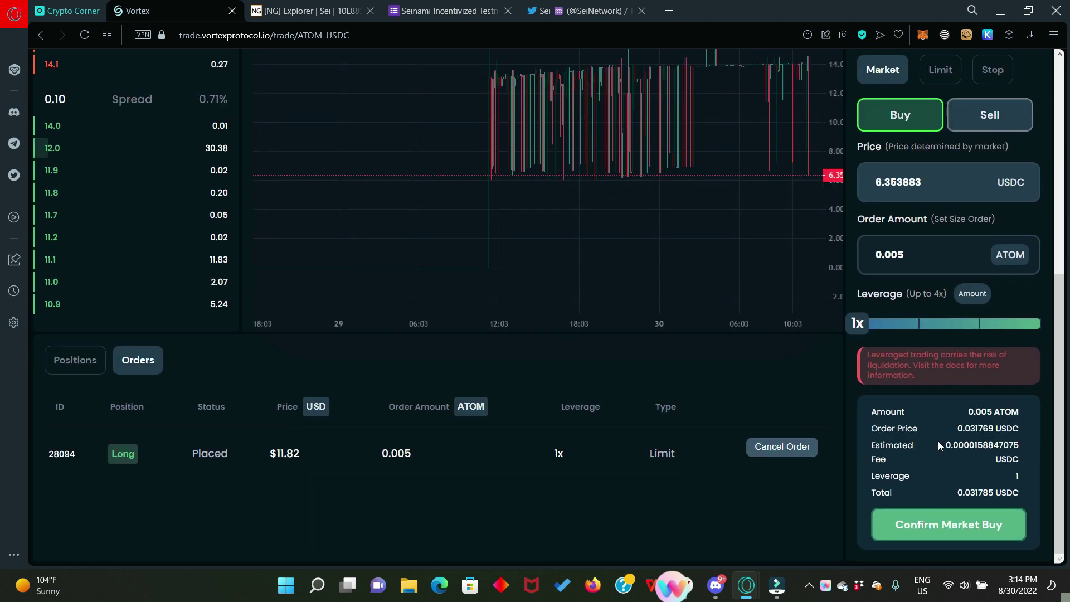
click(956, 527)
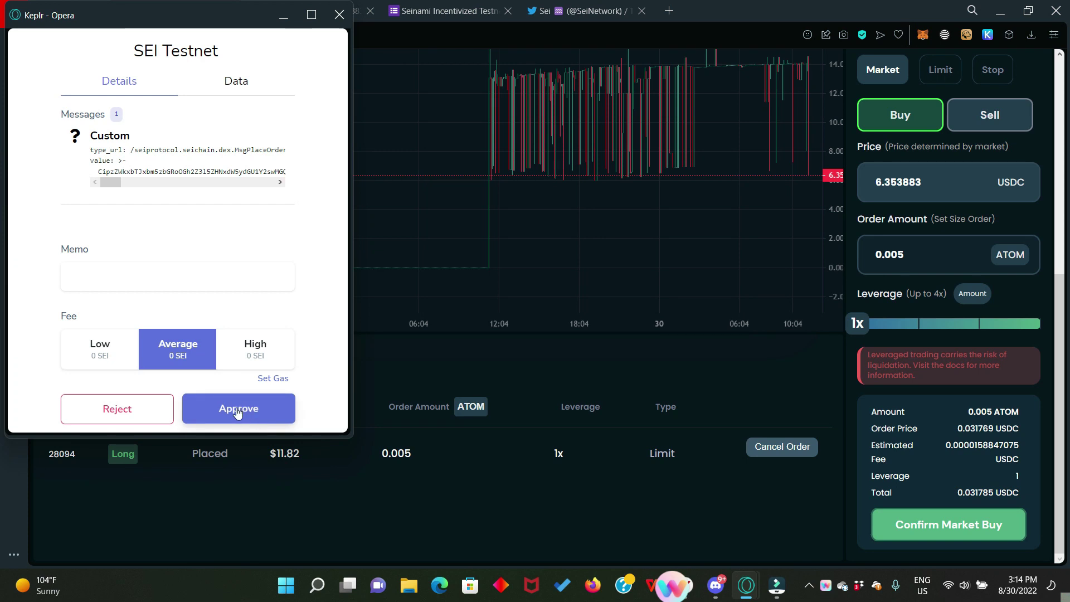
click(239, 410)
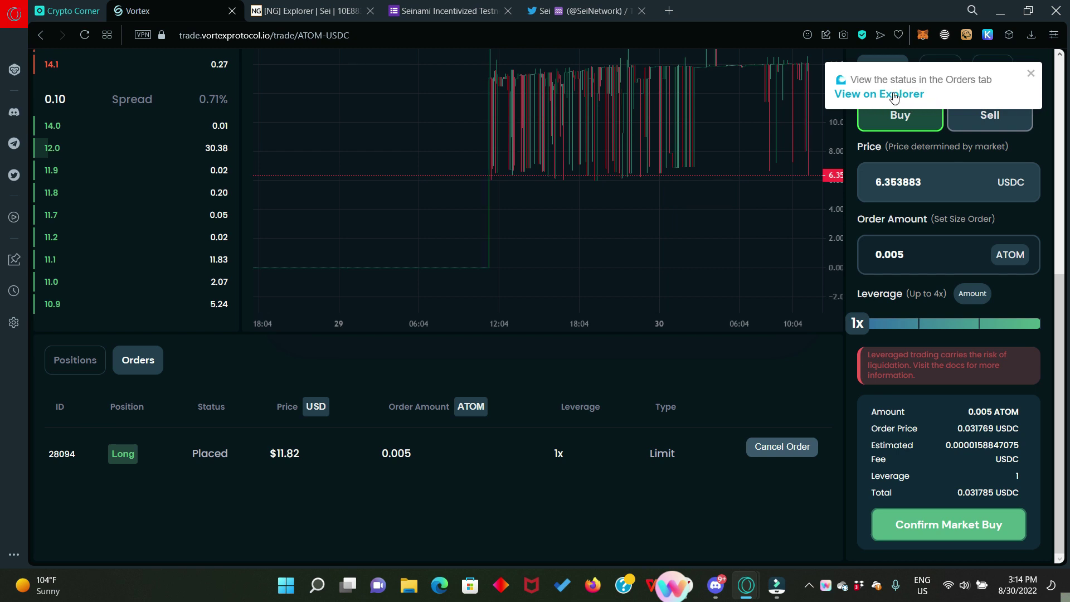
Step: Open the market buy's transaction (block 4 303 626) in NG Explorer and select its hash
click(892, 96)
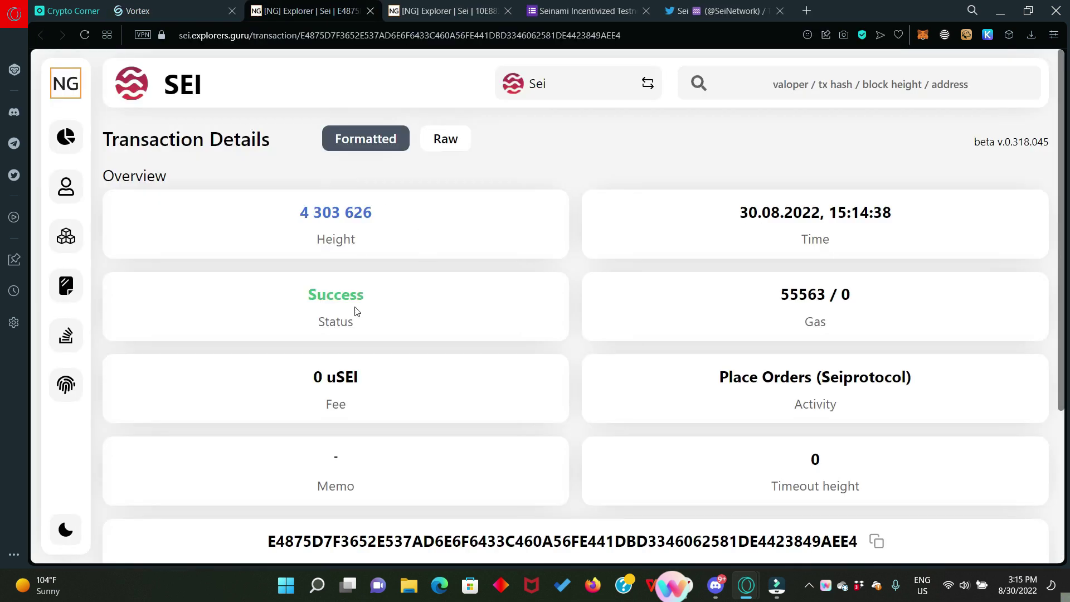
scroll(556, 395, down, 3)
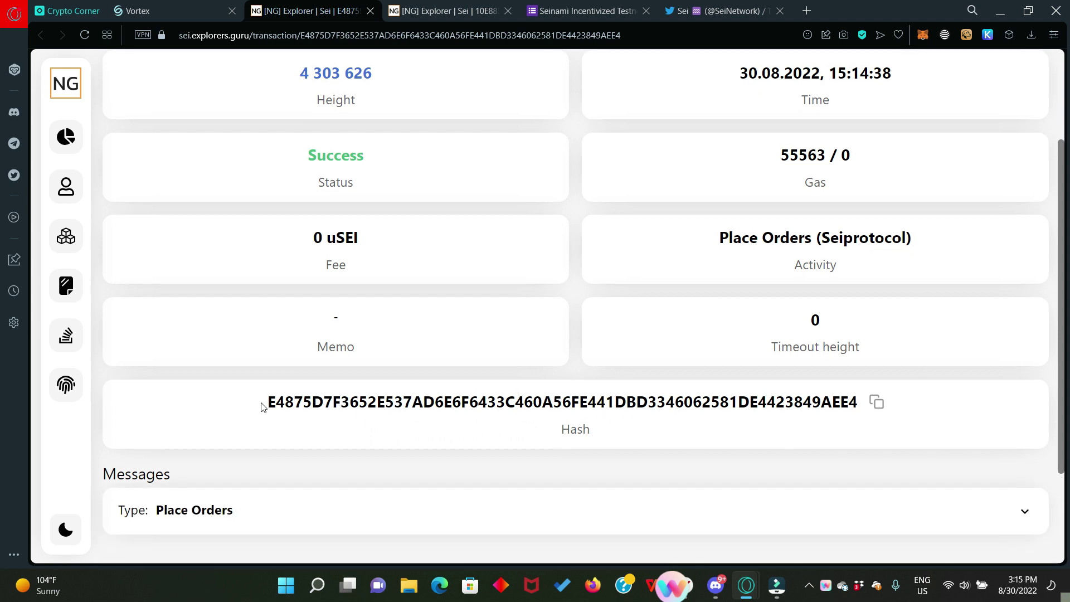
drag(256, 404, 876, 441)
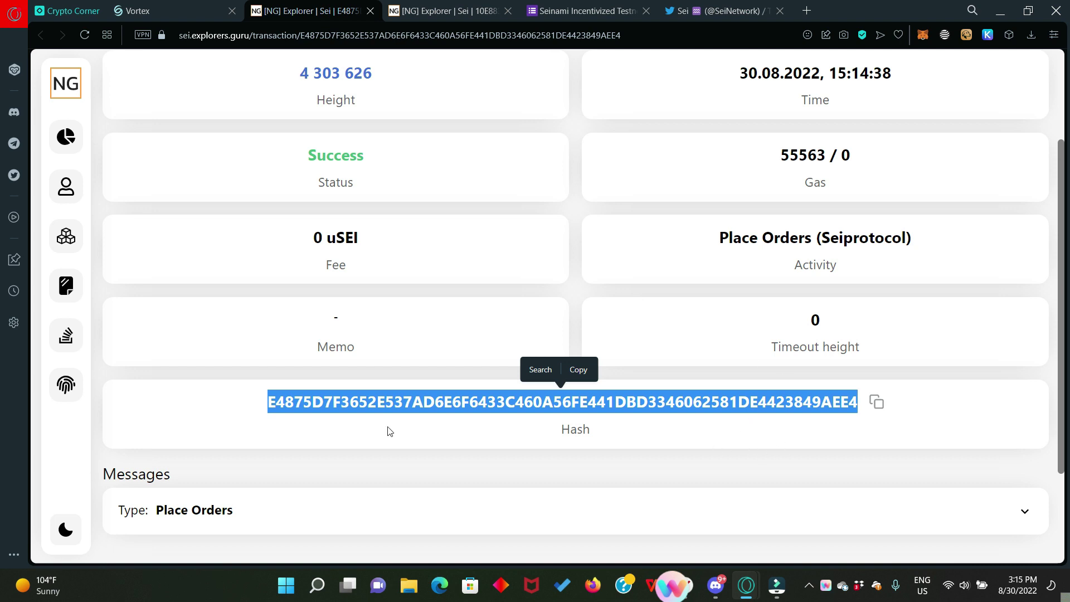
Step: Copy the connected wallet address from the Vortex Market page and bring up the Twitter profile
click(160, 15)
scroll(394, 136, up, 5)
click(201, 84)
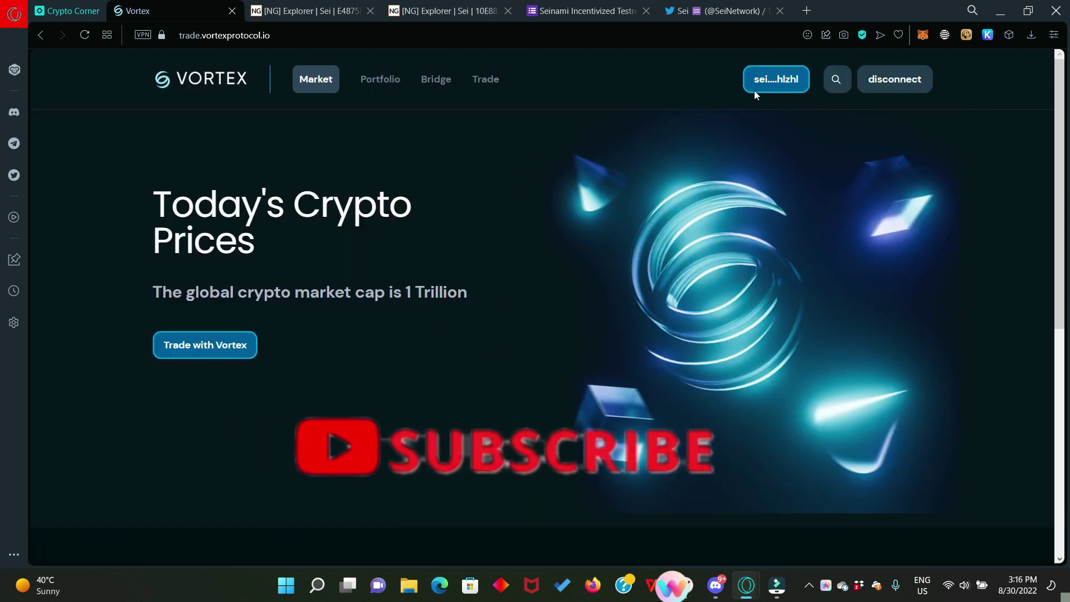
click(770, 84)
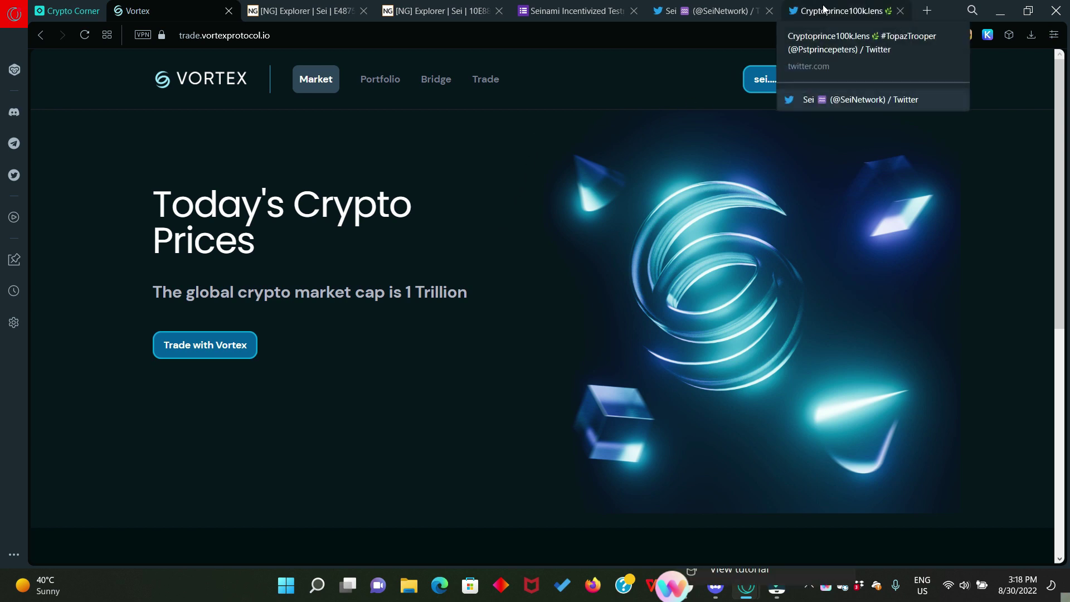
click(842, 11)
Step: Scroll through the Twitter profile's tweets
scroll(457, 380, down, 3)
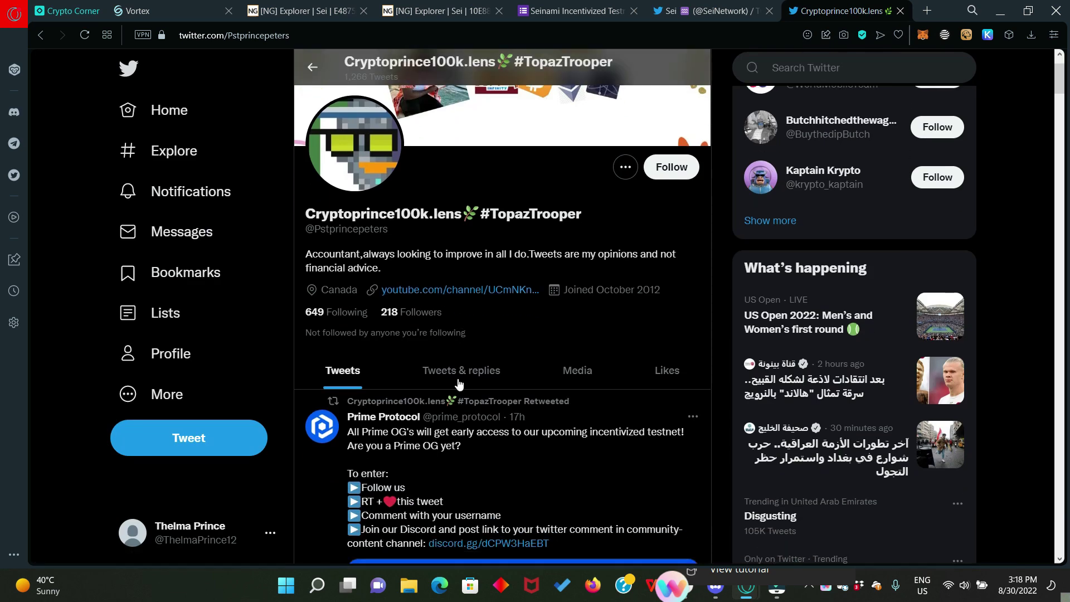
scroll(544, 347, up, 3)
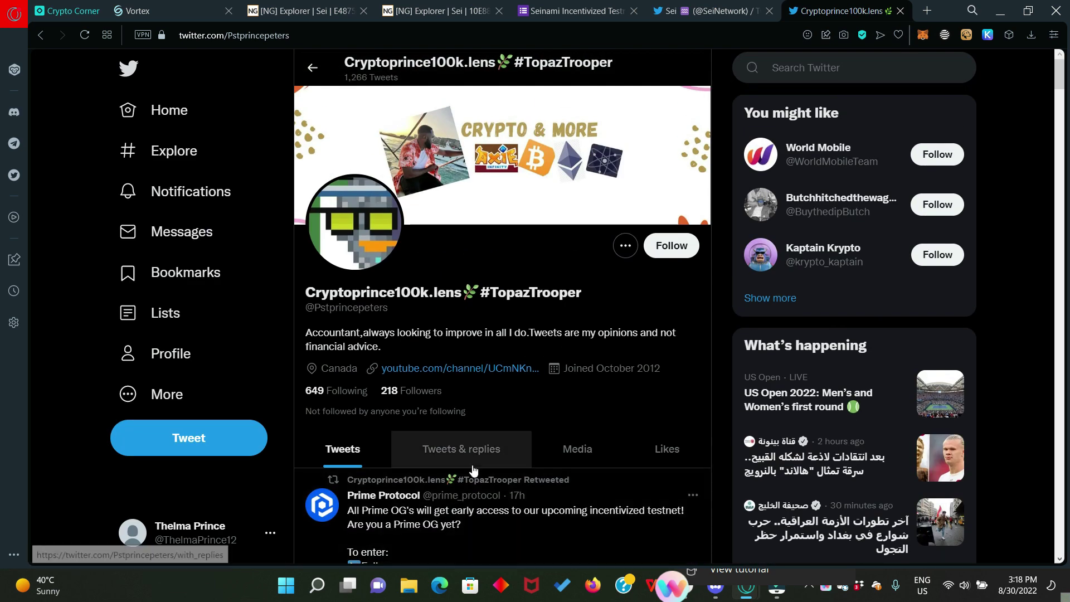
scroll(514, 444, down, 6)
scroll(515, 445, down, 6)
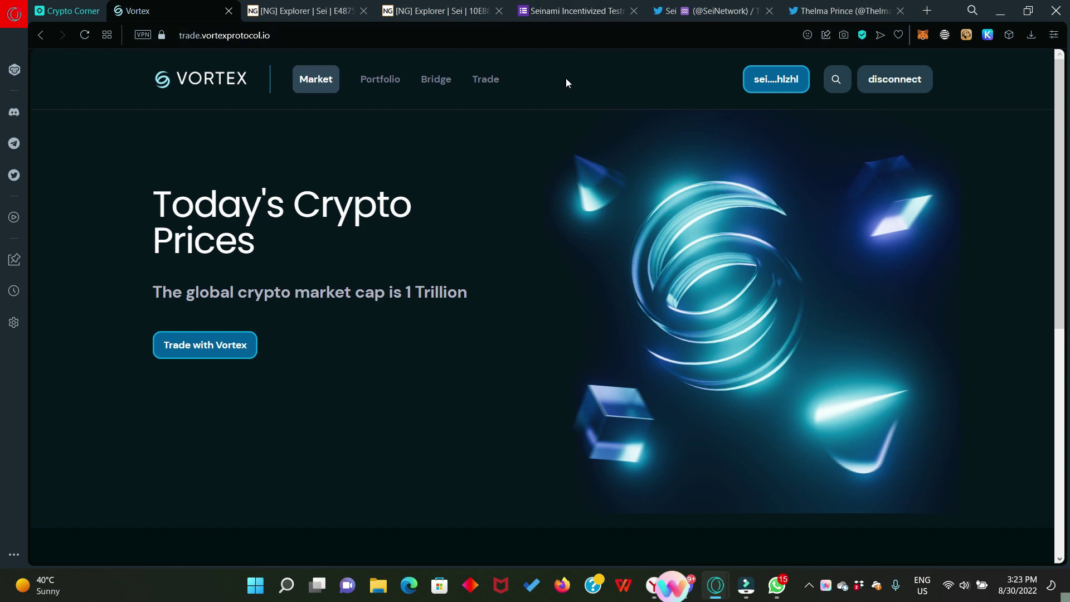
Step: Fill the Seinami form's Name and Email answers with the participant's name and e-mail
click(564, 11)
scroll(509, 311, down, 2)
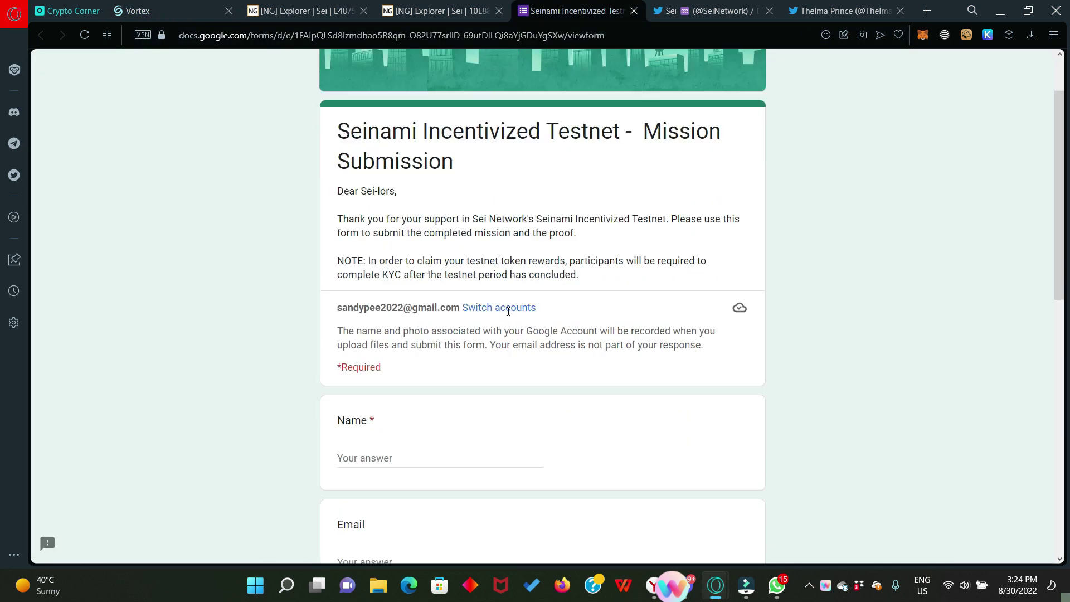
scroll(508, 312, down, 1)
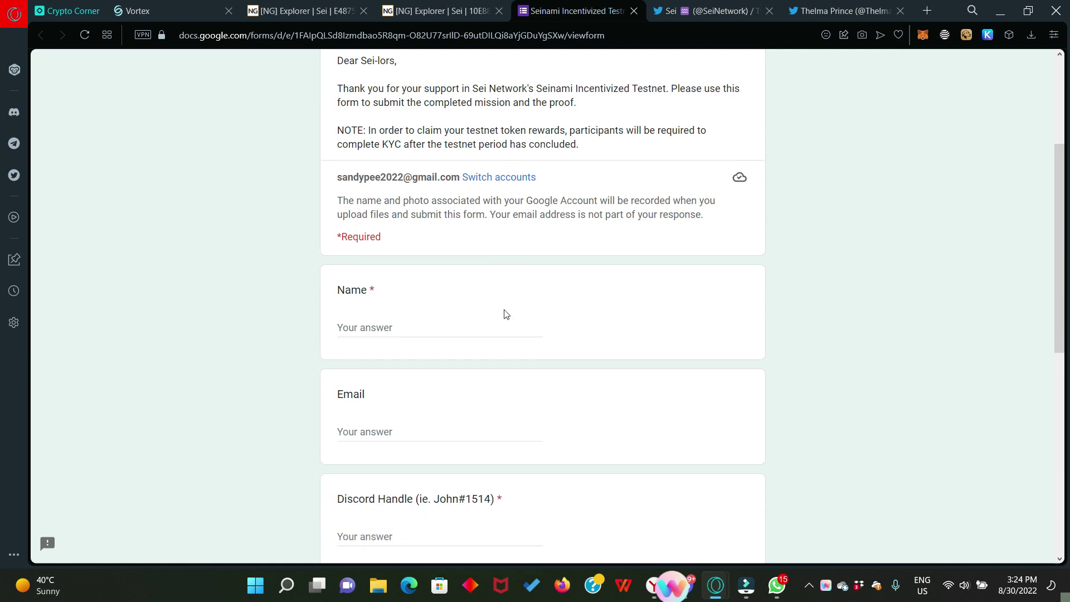
click(379, 324)
click(378, 431)
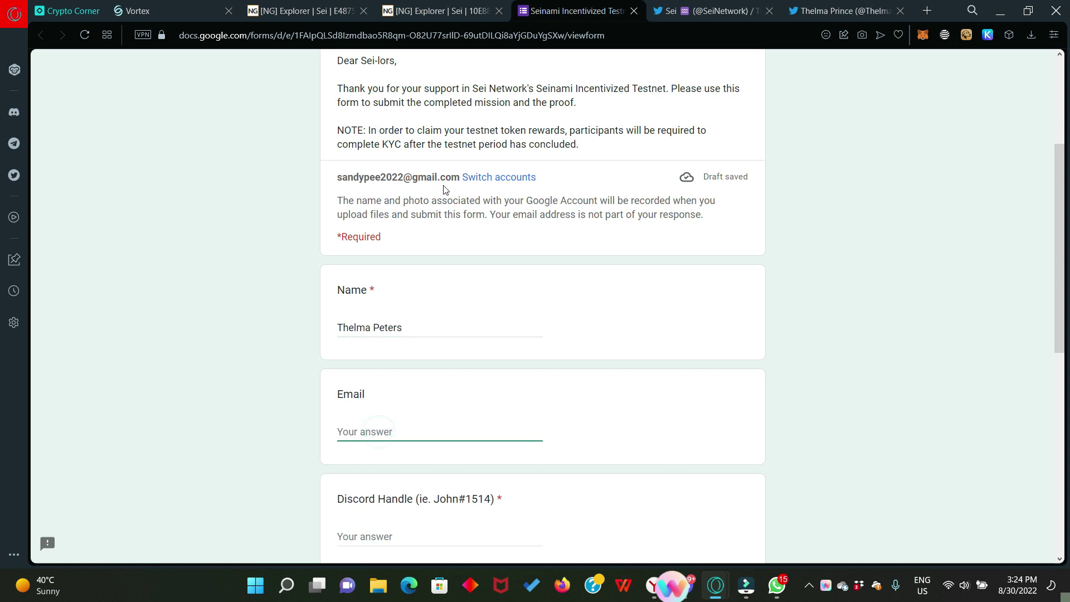
key(ctrl+v)
Step: Enter the participant's Discord handle in the Discord Handle answer
scroll(413, 257, down, 3)
click(376, 327)
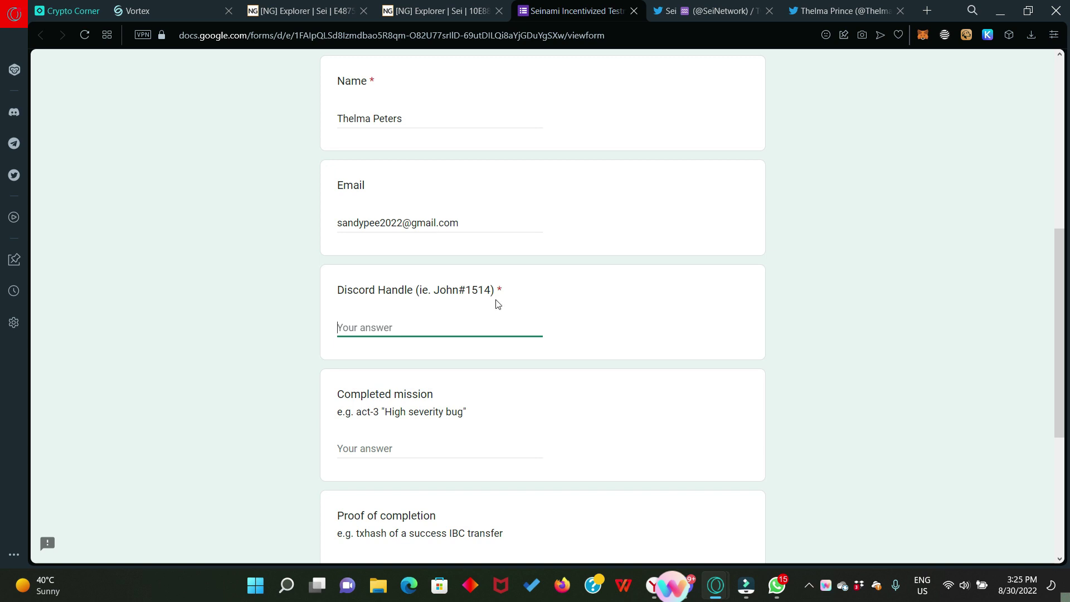
drag(432, 293, 494, 291)
click(419, 321)
text(Teebit#8789)
key(Tab)
scroll(420, 321, down, 1)
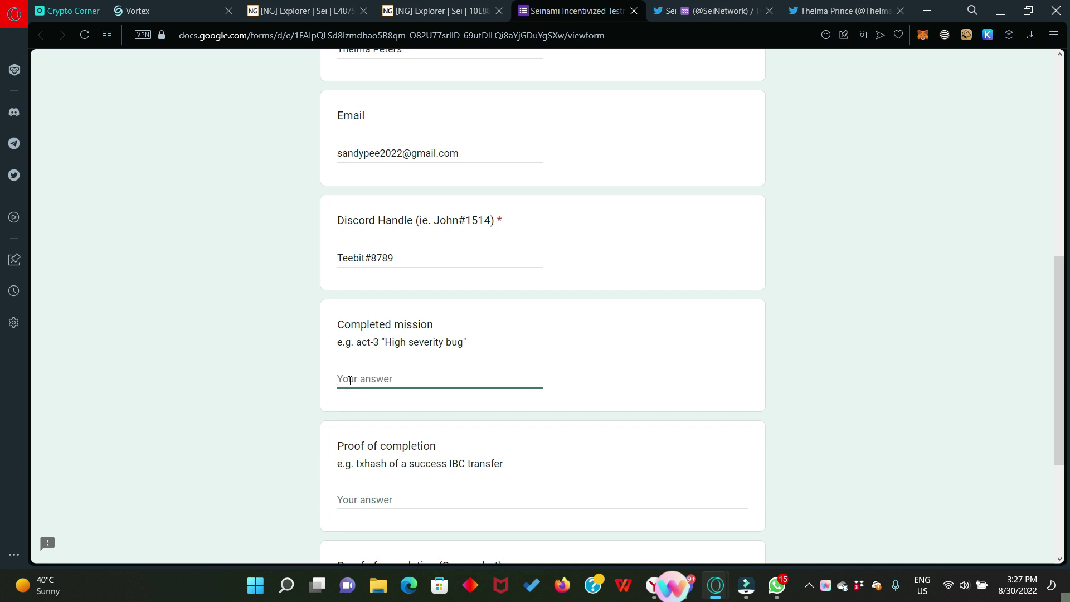
Step: Set Completed mission to 'Connect wallet to Seinami Testnet' and paste the wallet address as proof
text(Connect wallet to Seinami Testnet)
scroll(430, 519, down, 2)
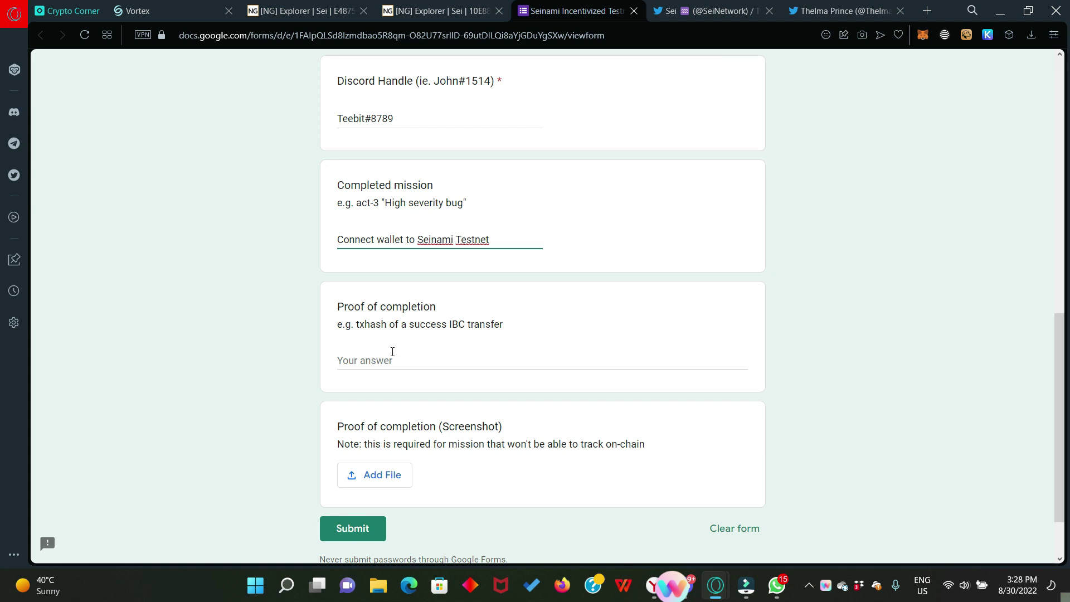
click(393, 352)
text(sei1m2qnnsldh8hvgyydsqunrte5ck00d8m43hlzhl)
scroll(472, 427, down, 1)
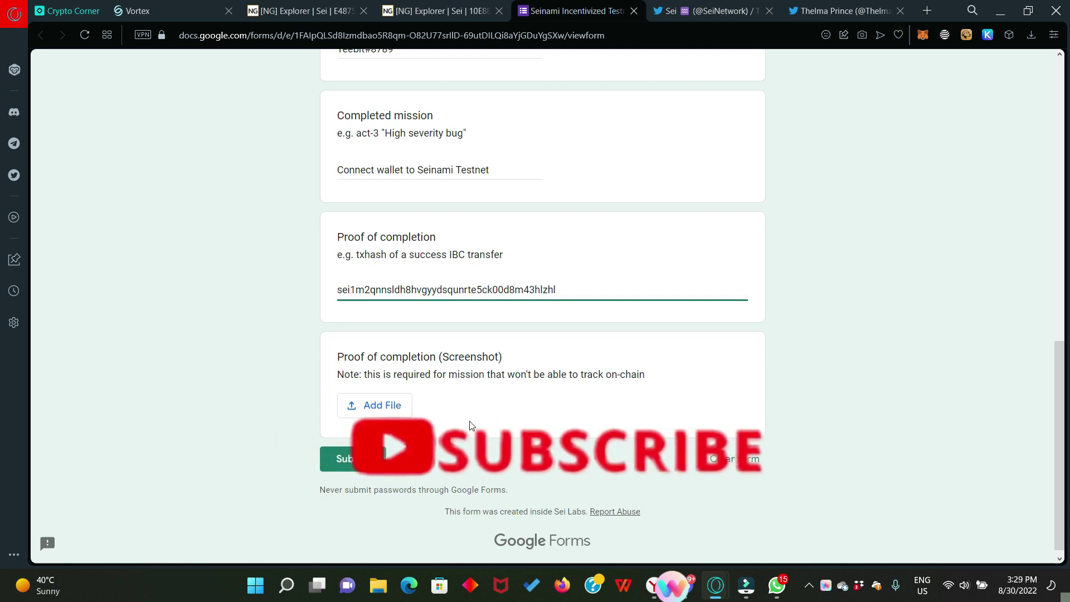
Step: Attach sei t.jpeg as the screenshot proof and submit the mission response
click(380, 412)
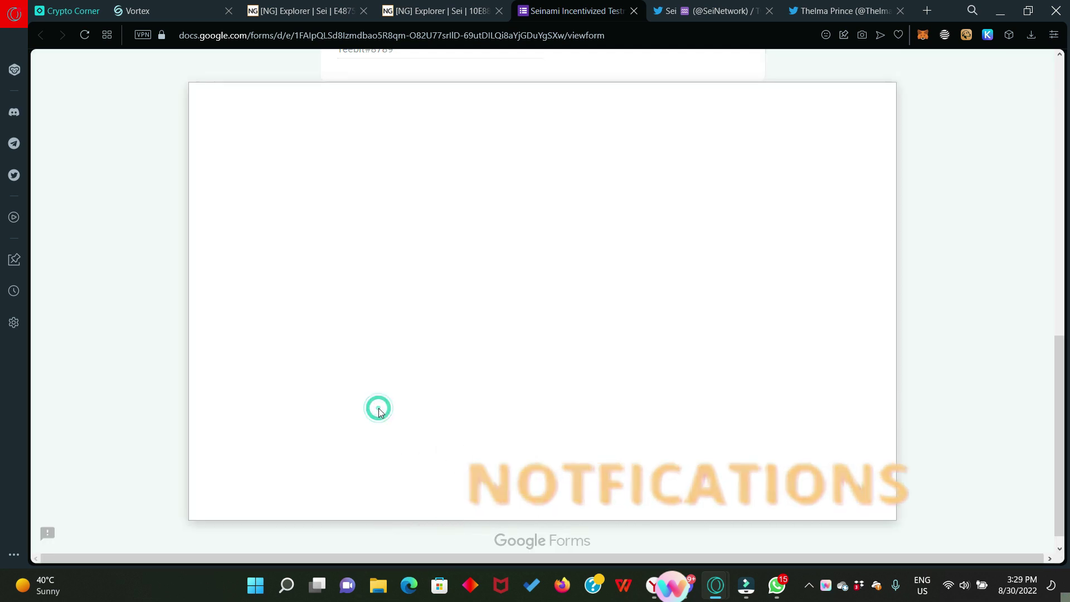
click(546, 315)
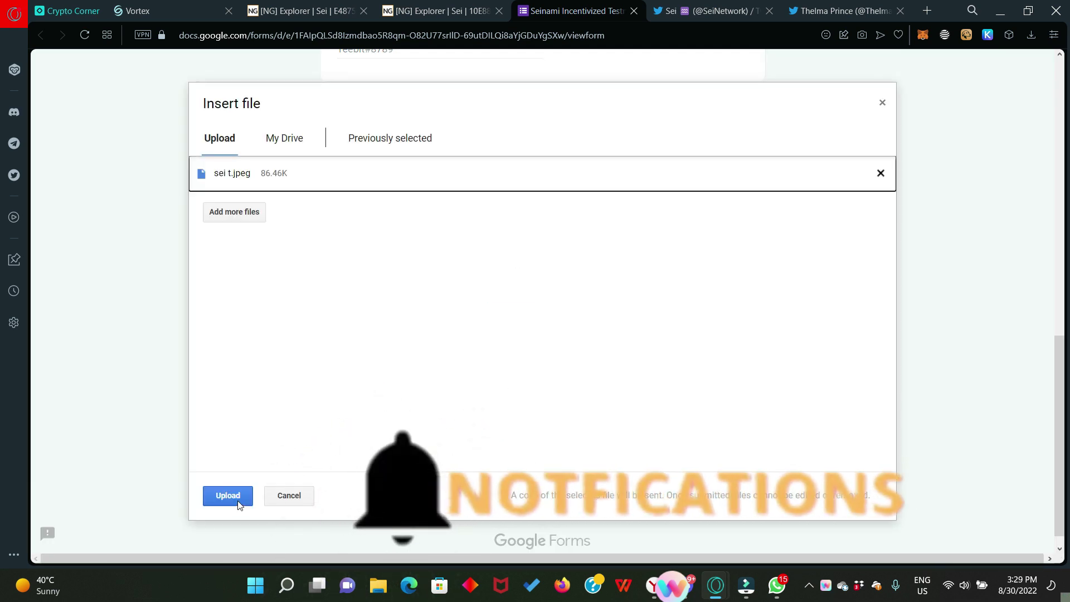
click(217, 497)
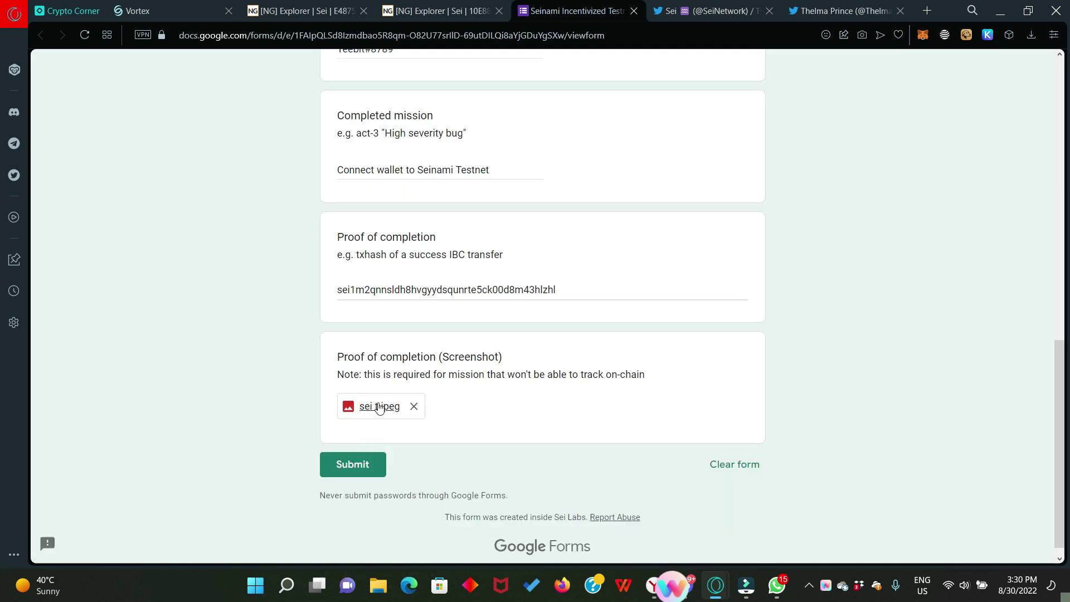
click(351, 465)
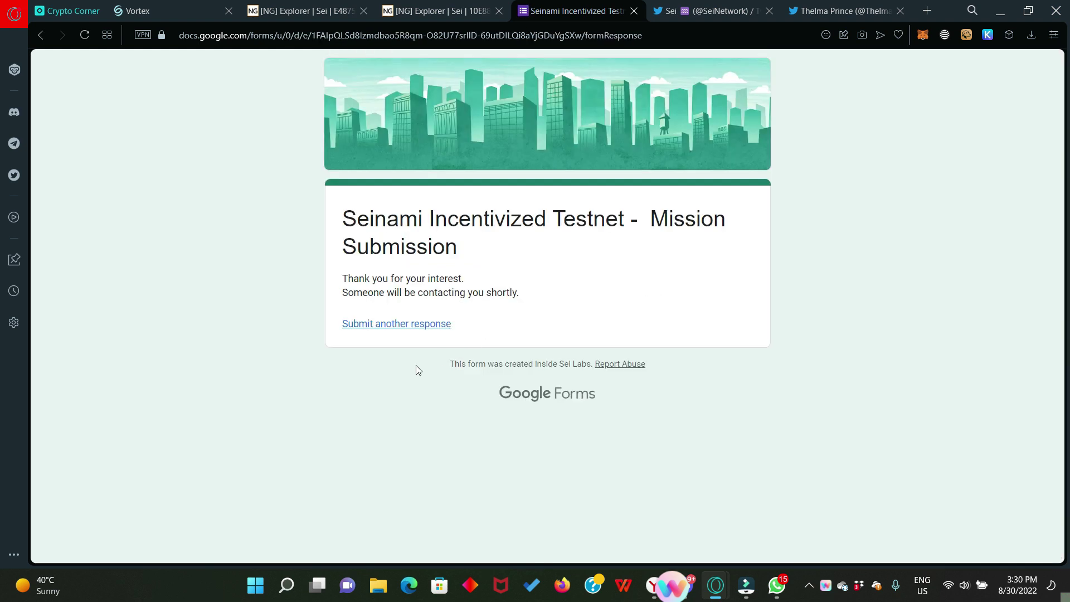
Step: Start another response and paste in the name, e-mail and Discord handle
click(384, 330)
scroll(560, 444, down, 5)
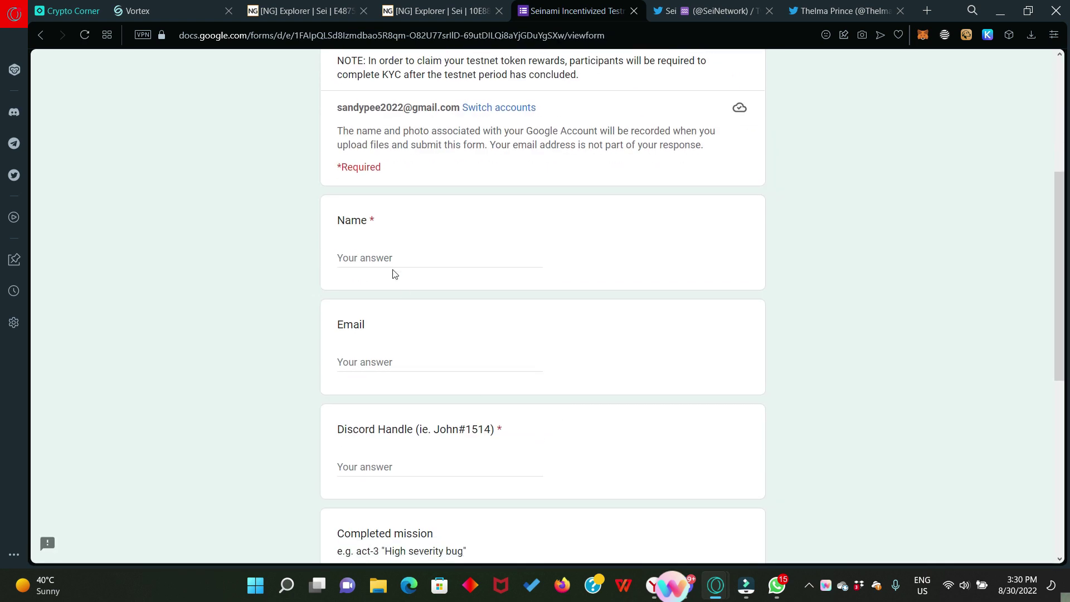
click(404, 364)
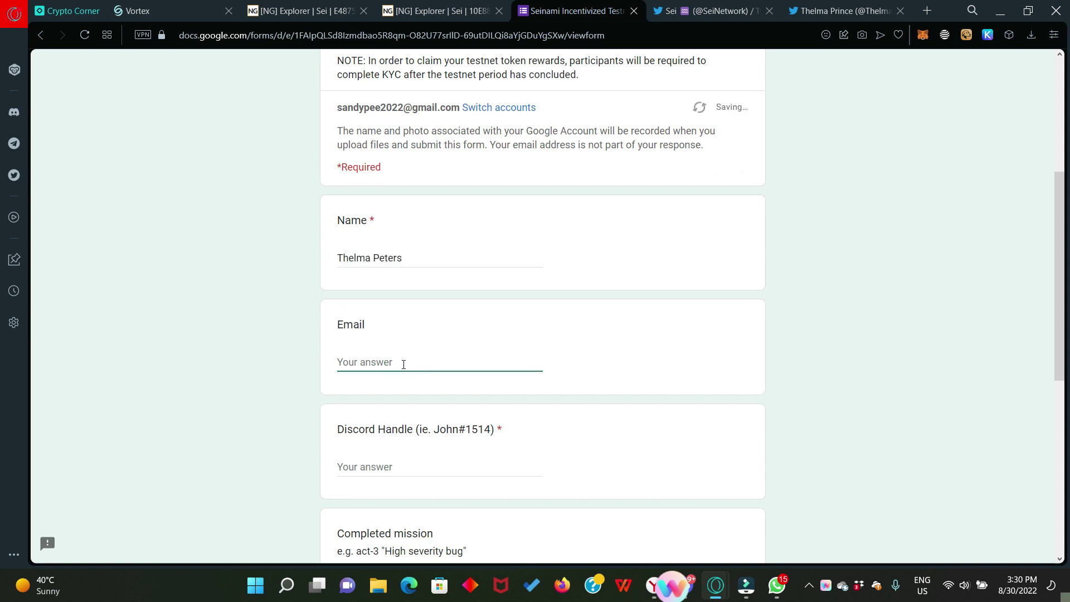
key(ctrl+v)
scroll(403, 364, down, 1)
click(397, 397)
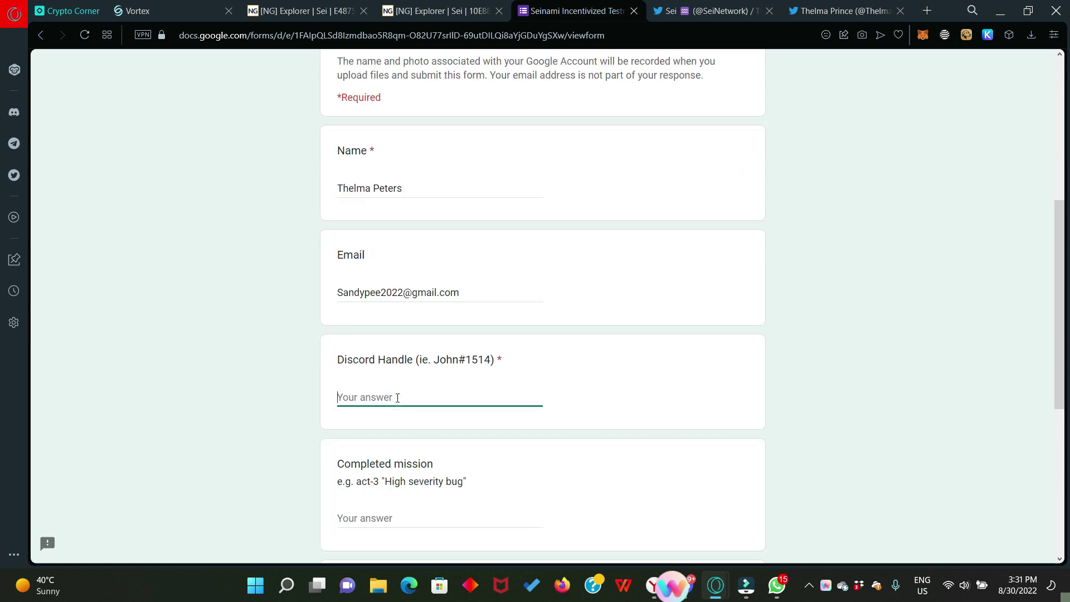
text(Teebit#8789)
Step: Enter the 'Tweet a screenshot using vortex protocol' mission with the wallet address as proof, and submit
scroll(398, 397, down, 2)
click(369, 379)
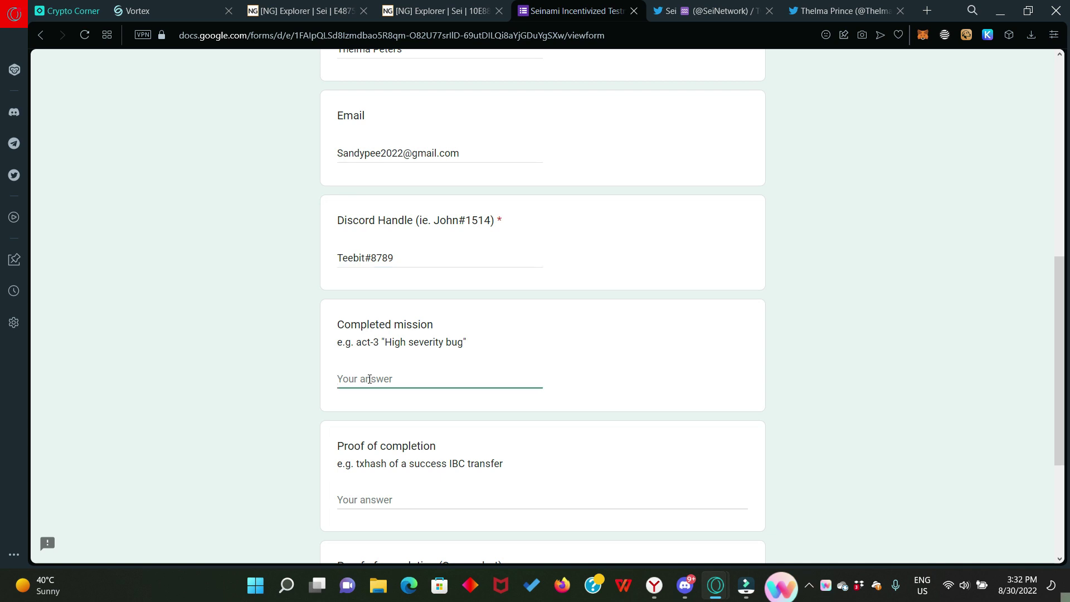
text(Tweet a screenshot using vortex protocol)
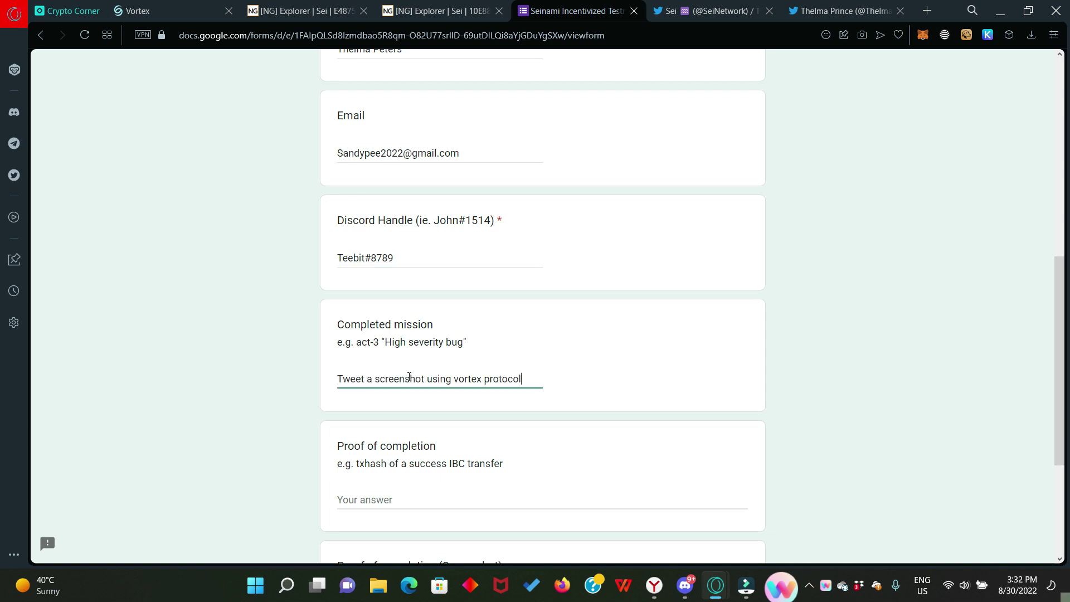
scroll(440, 449, down, 1)
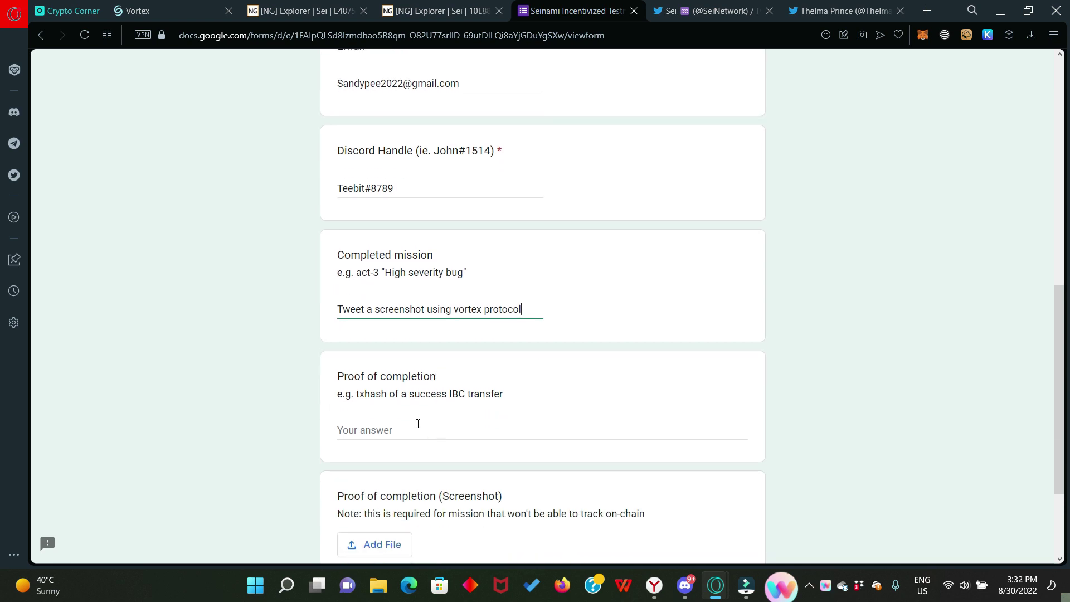
click(405, 426)
text(sei1m2qnnsldh8hvgyydsqunrte5ck00d8m43hlzhl)
scroll(352, 362, down, 2)
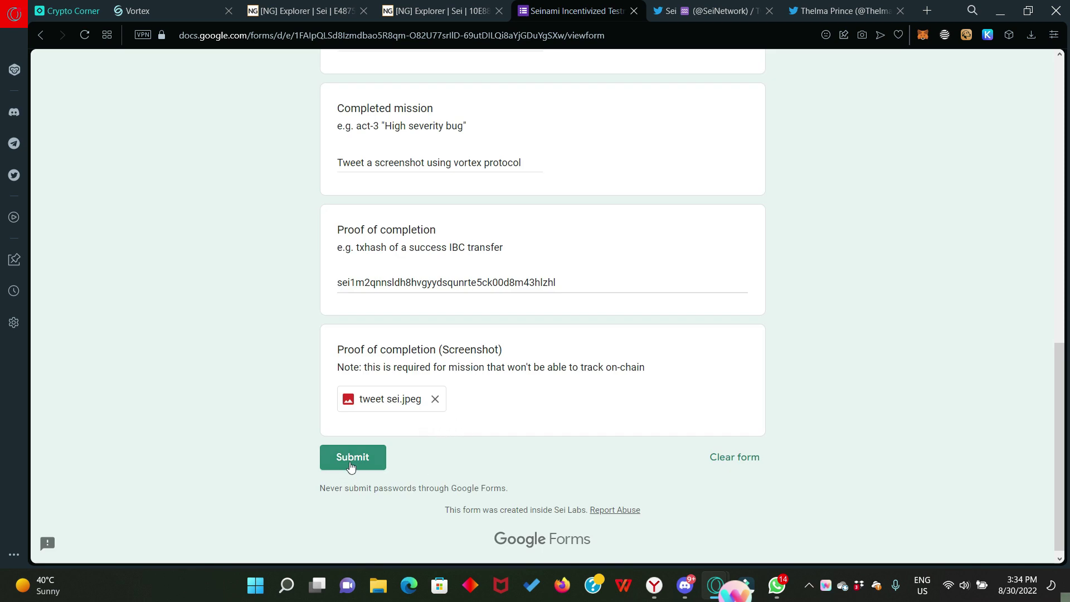
click(354, 460)
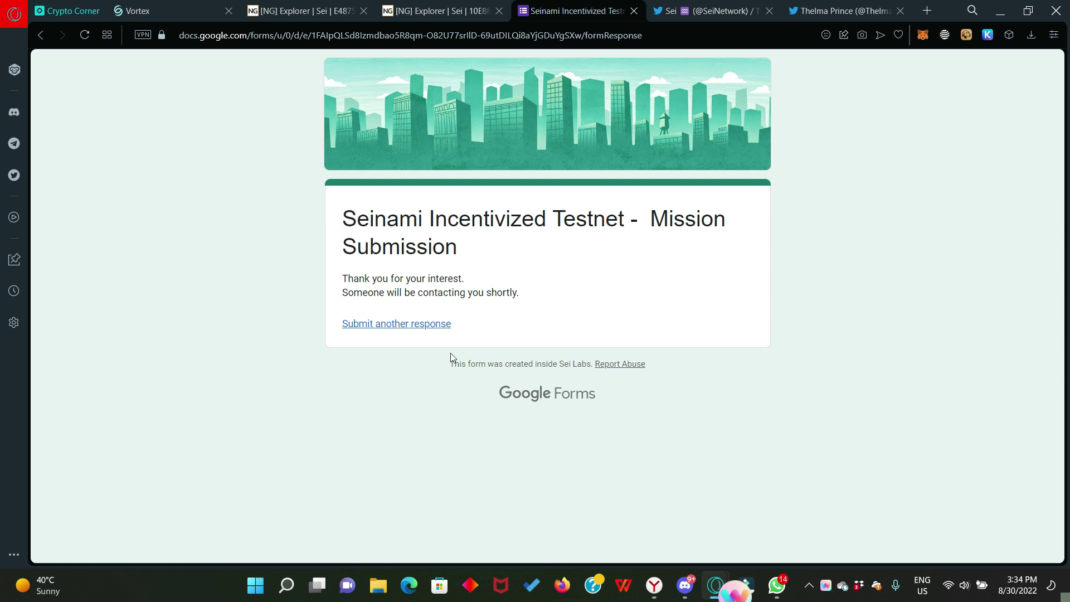
Step: Start a new response with contact details and mission 'Place limit order on Vortex'
click(391, 327)
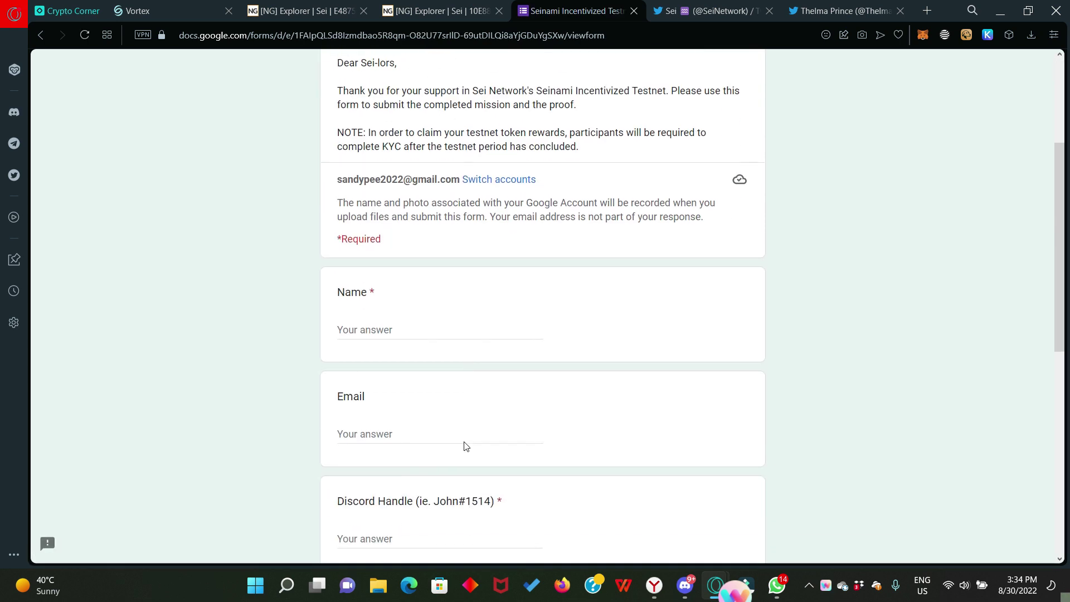
scroll(465, 441, down, 1)
click(366, 257)
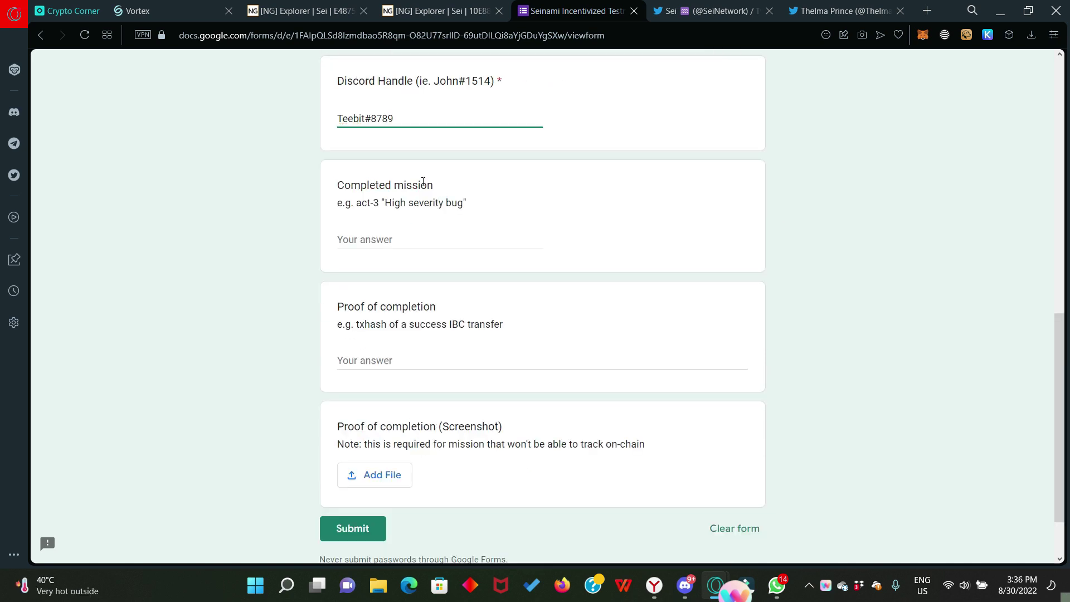
drag(436, 182, 327, 184)
click(385, 241)
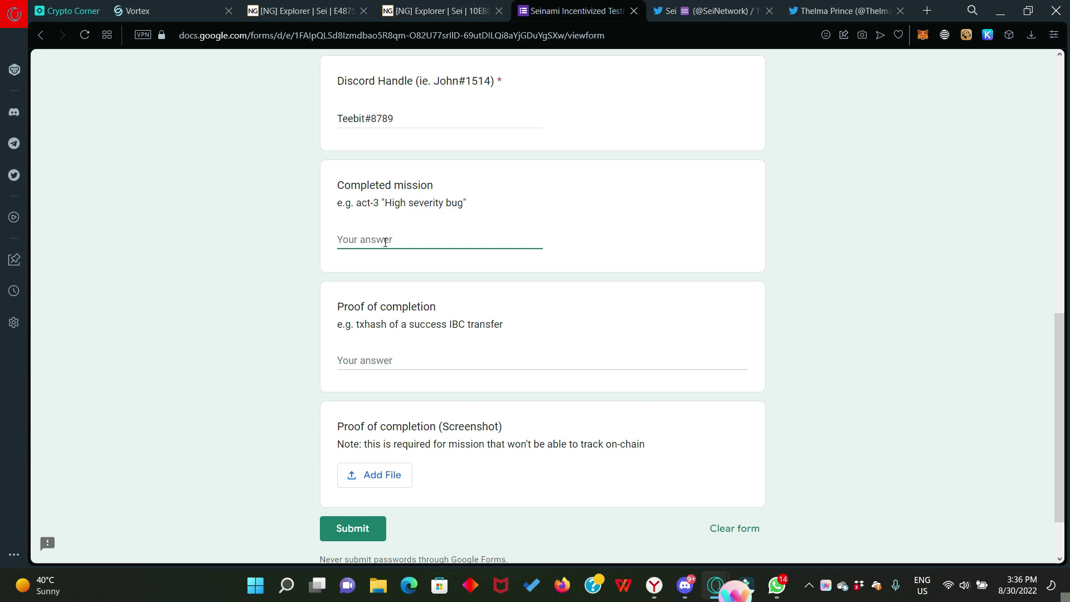
text(Place limit order on Vortex)
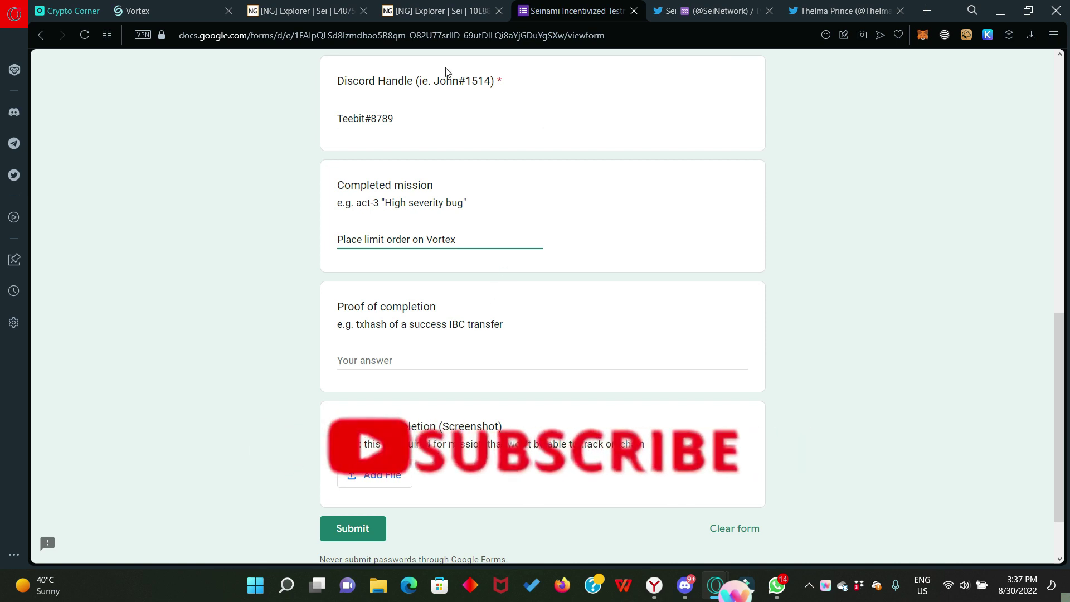
Step: Copy the limit order's transaction hash from NG Explorer for the form
click(431, 11)
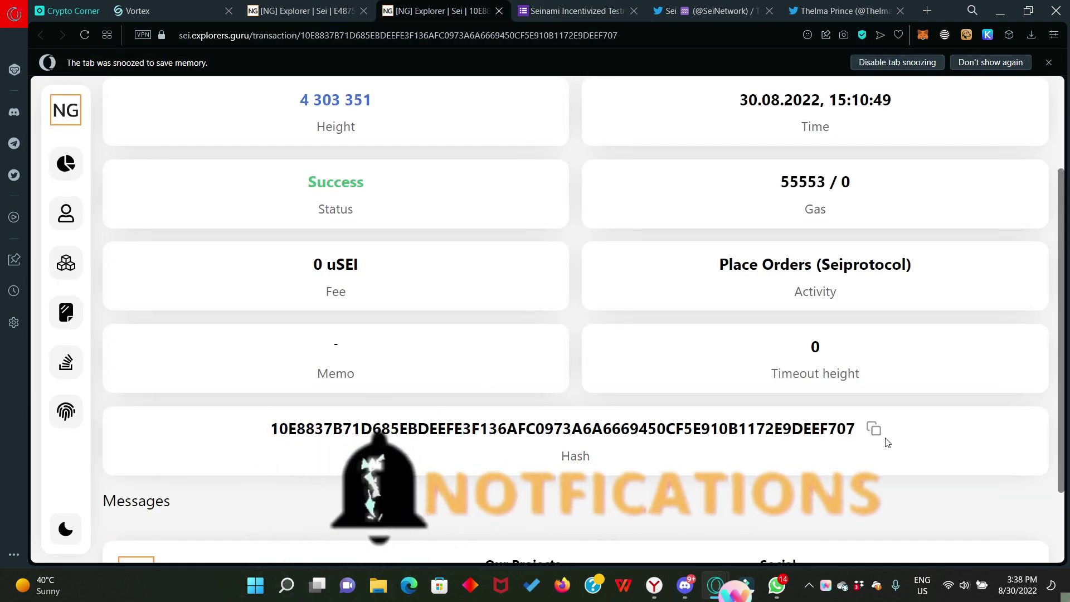
click(873, 430)
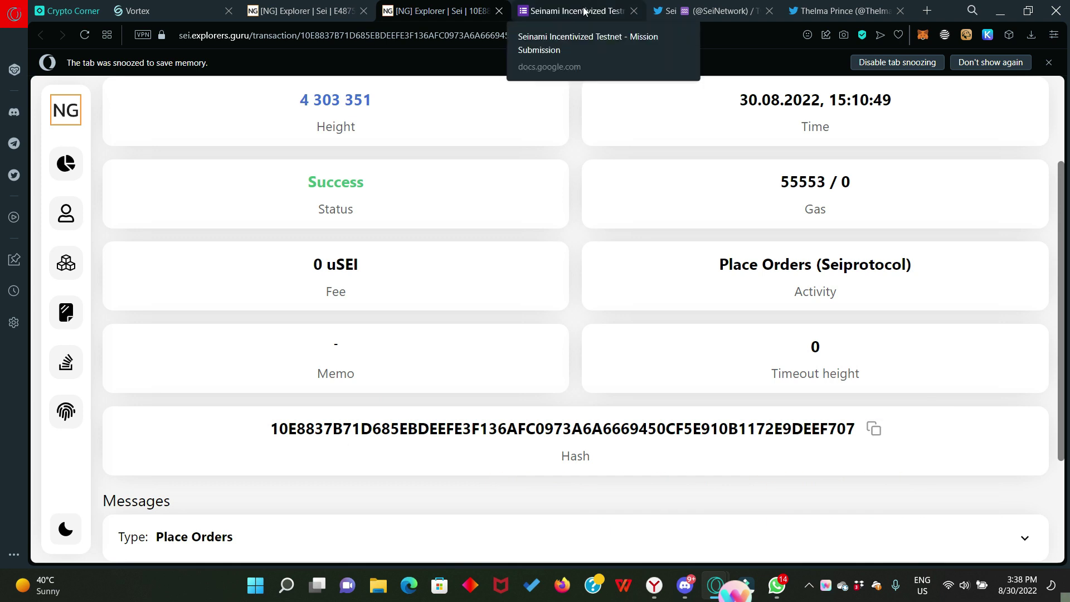
click(574, 10)
Step: Paste the limit order's transaction hash into Proof of completion and submit
click(355, 358)
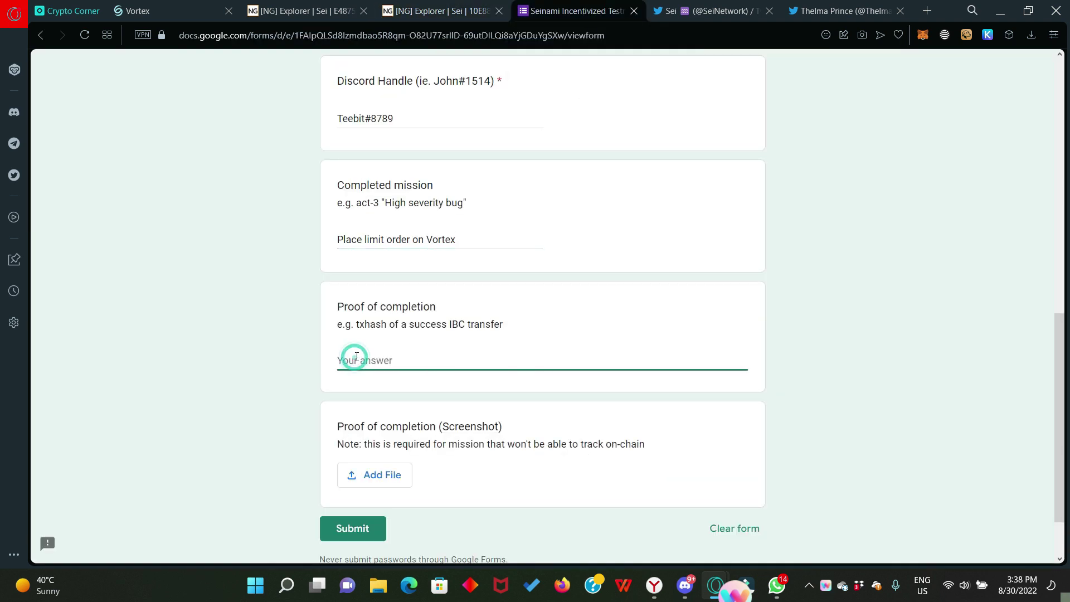
right_click(357, 357)
click(391, 239)
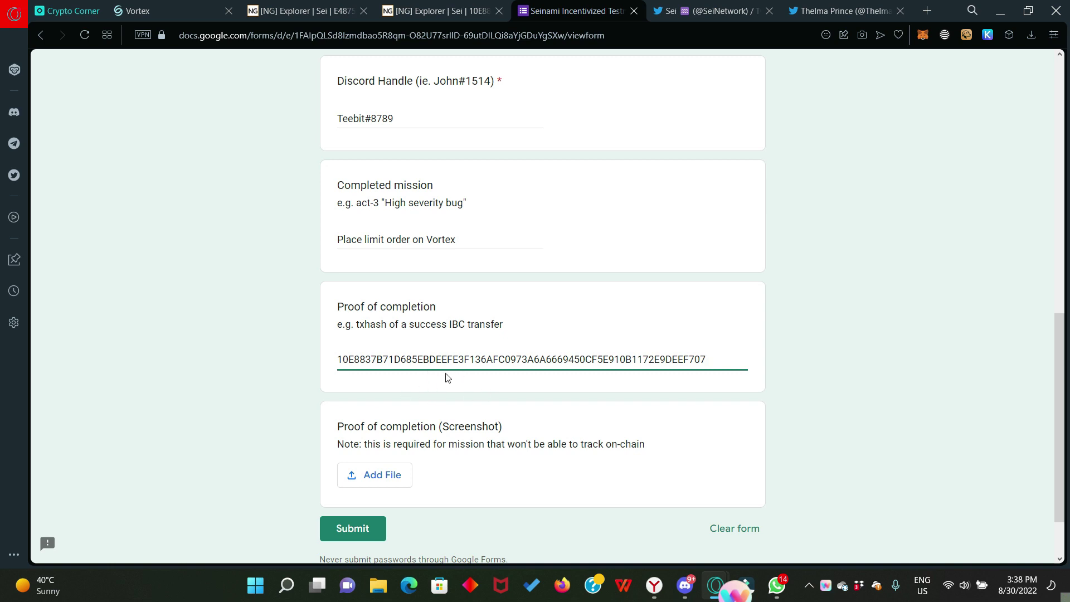
click(361, 533)
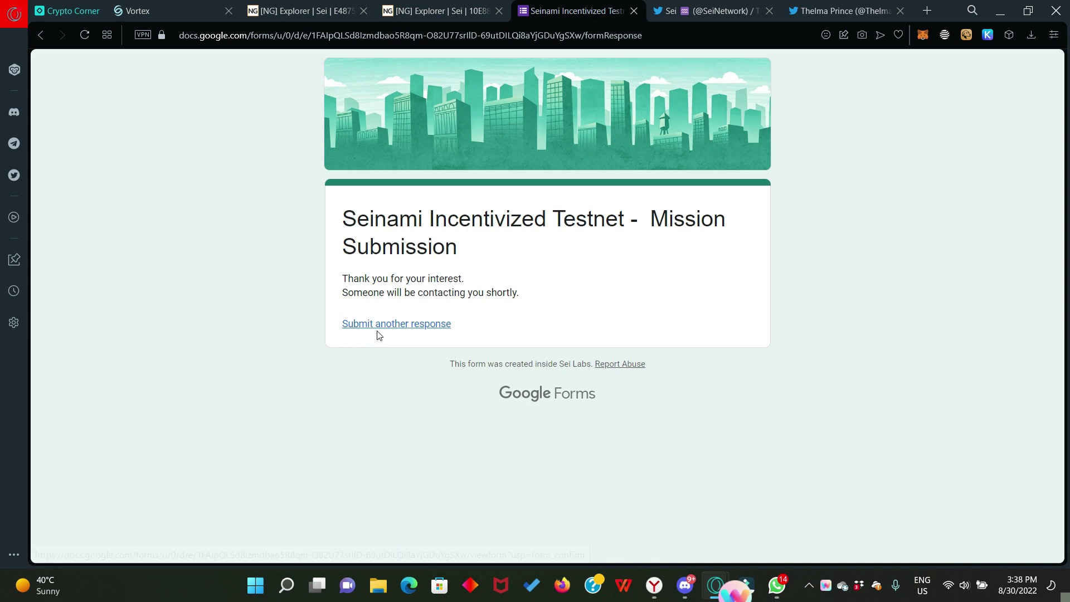
Step: Start a fourth response with contact details and mission 'Place market order on Vortex'
click(394, 328)
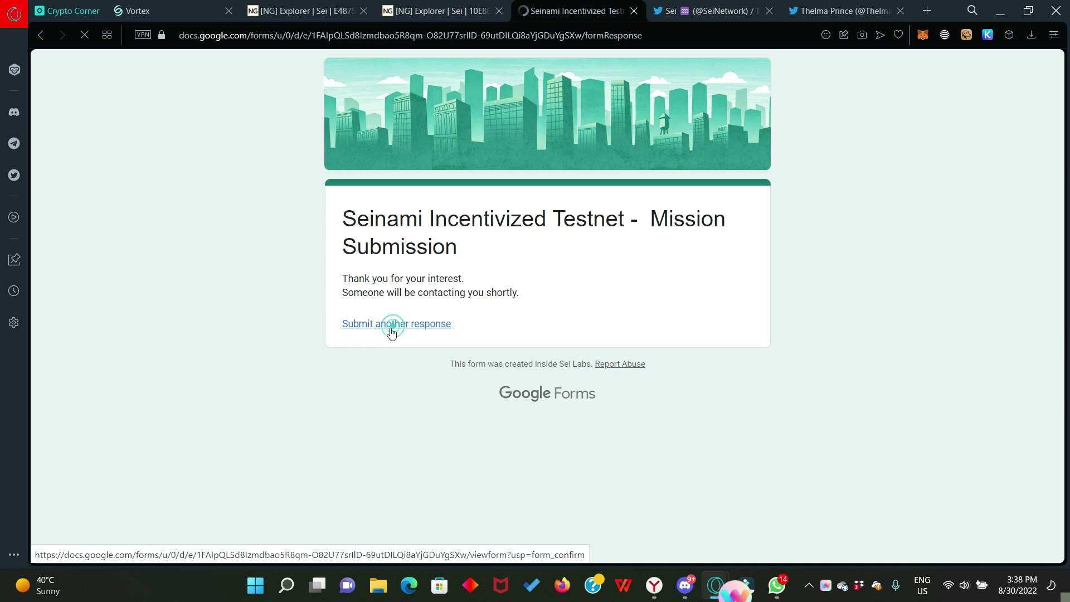
click(373, 258)
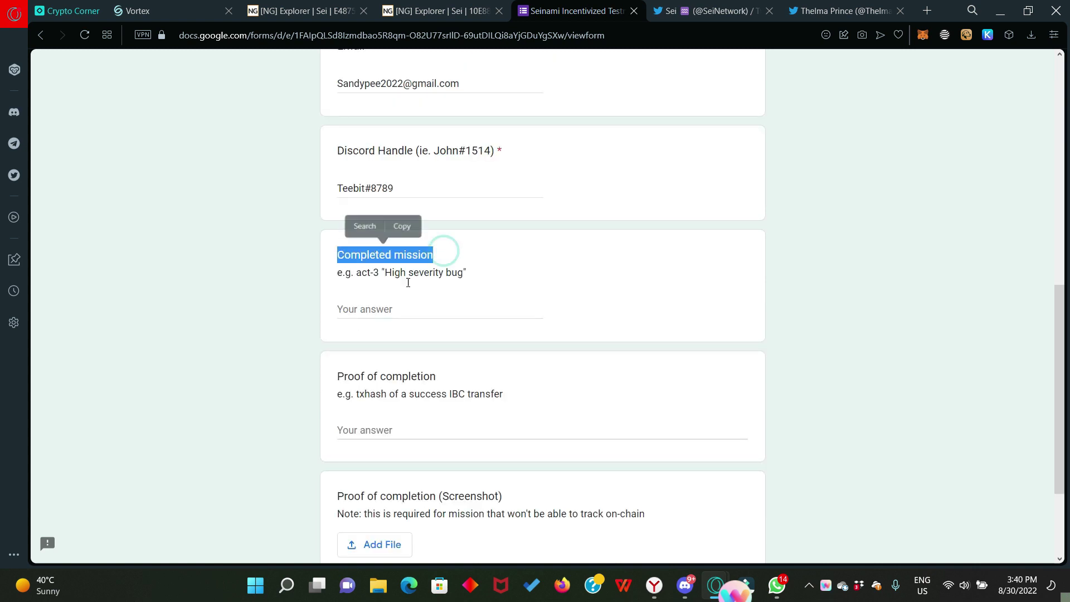
click(383, 310)
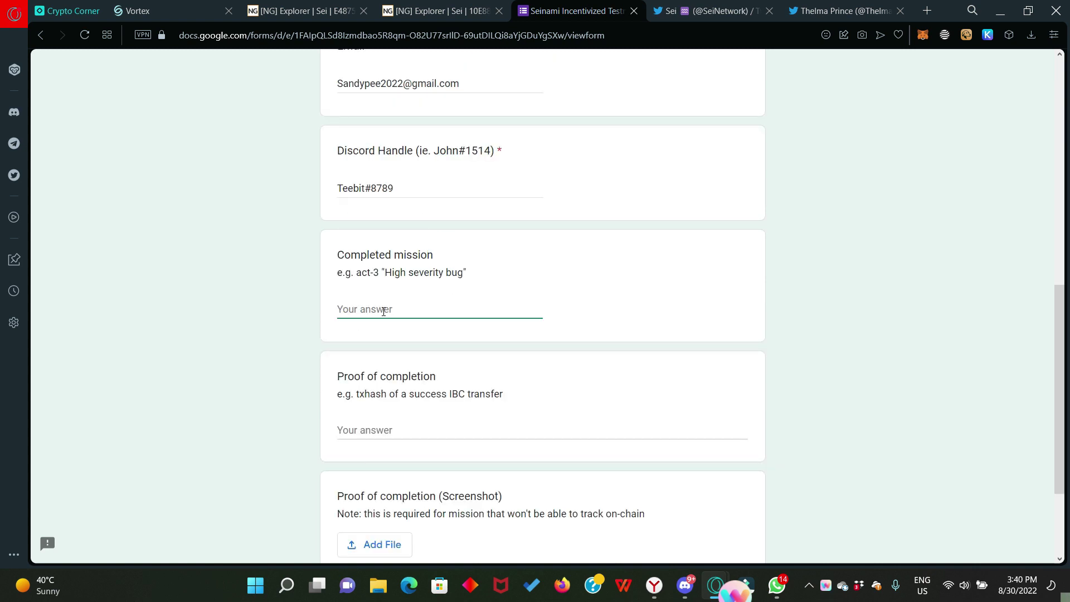
text(Place market order on Vortex)
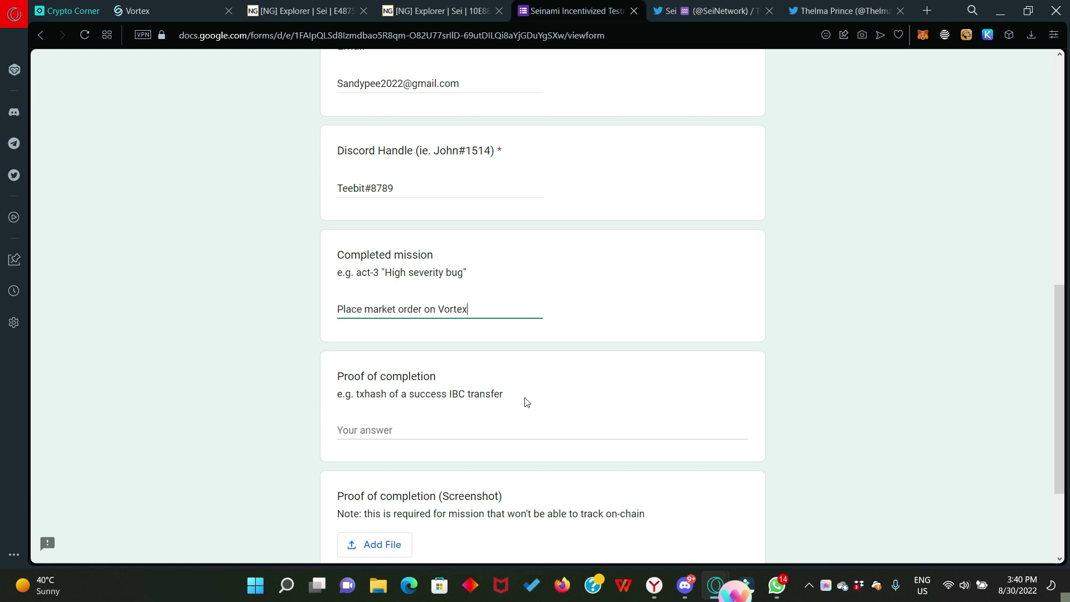
scroll(501, 403, down, 1)
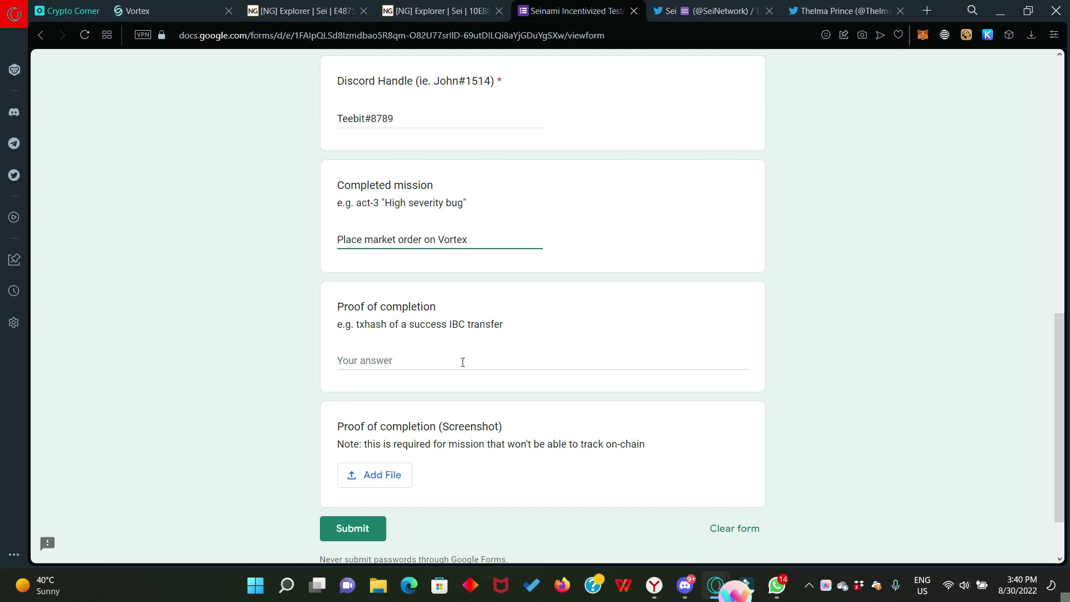
Step: Copy the market order's transaction hash from NG Explorer, ready for the Proof field
click(313, 15)
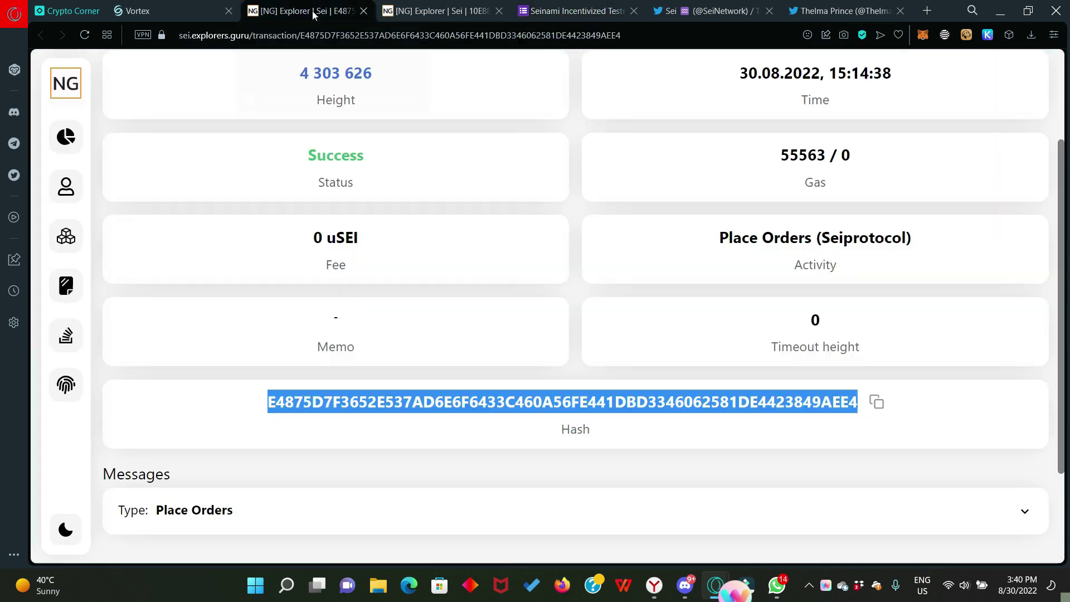
click(624, 426)
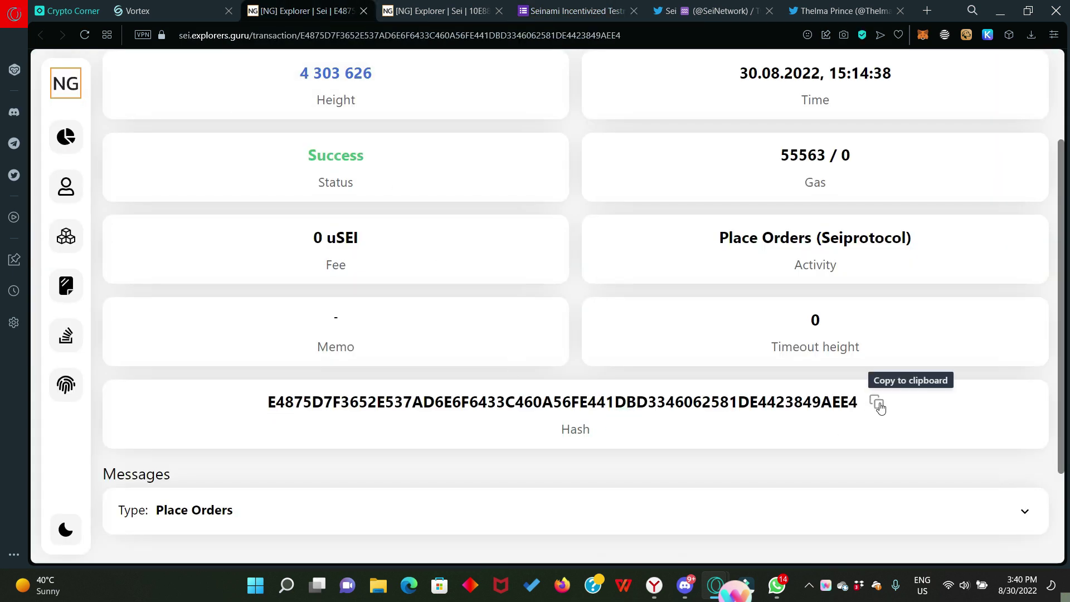
click(877, 402)
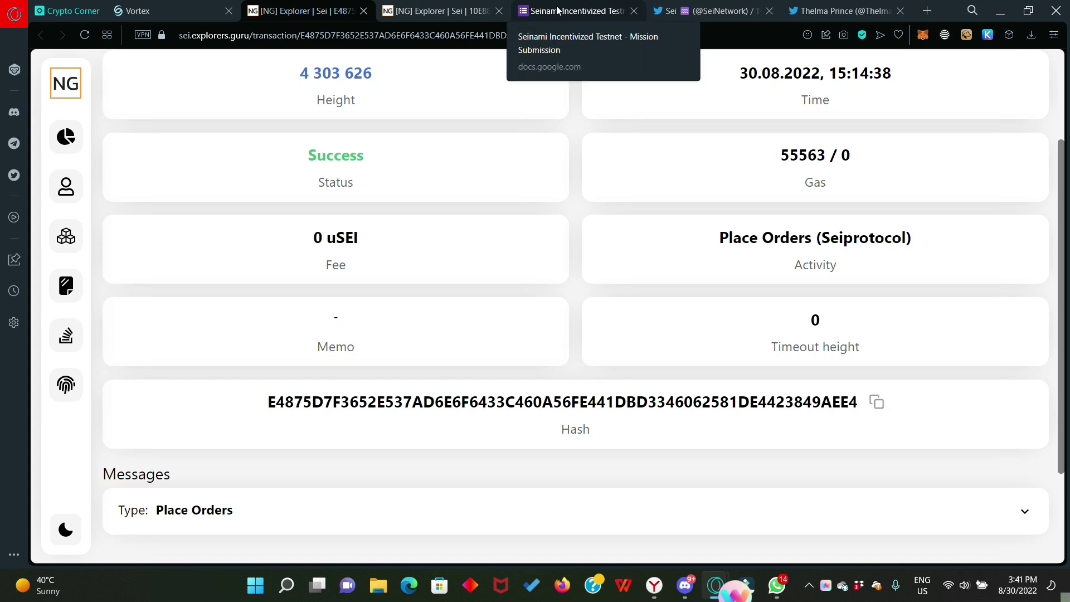
click(559, 10)
click(373, 362)
Step: Paste the market order's transaction hash as proof and submit the response
right_click(373, 363)
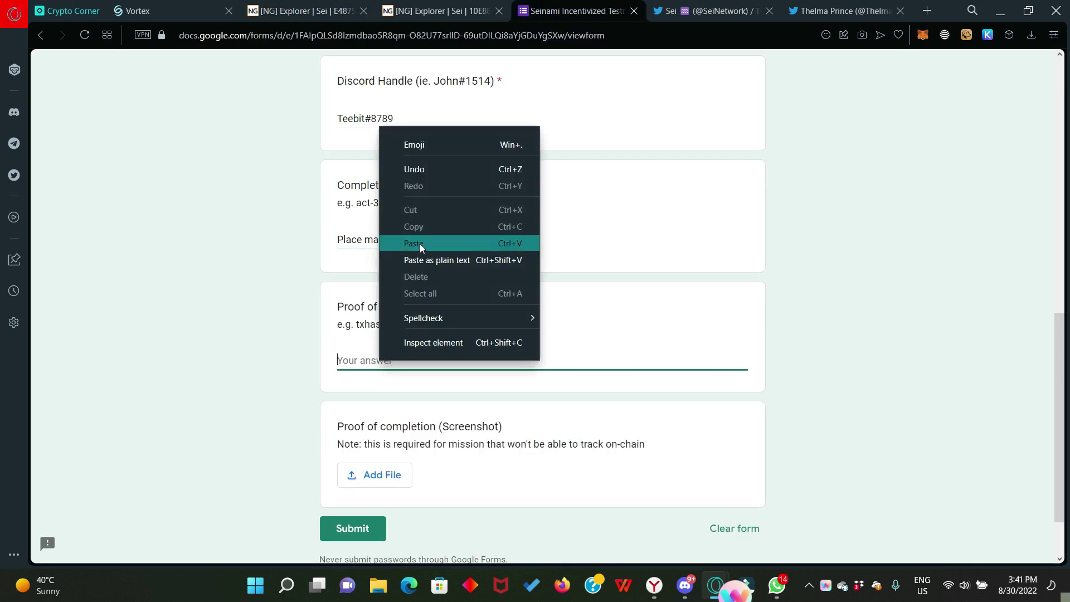
click(420, 243)
scroll(495, 471, down, 2)
scroll(390, 451, up, 2)
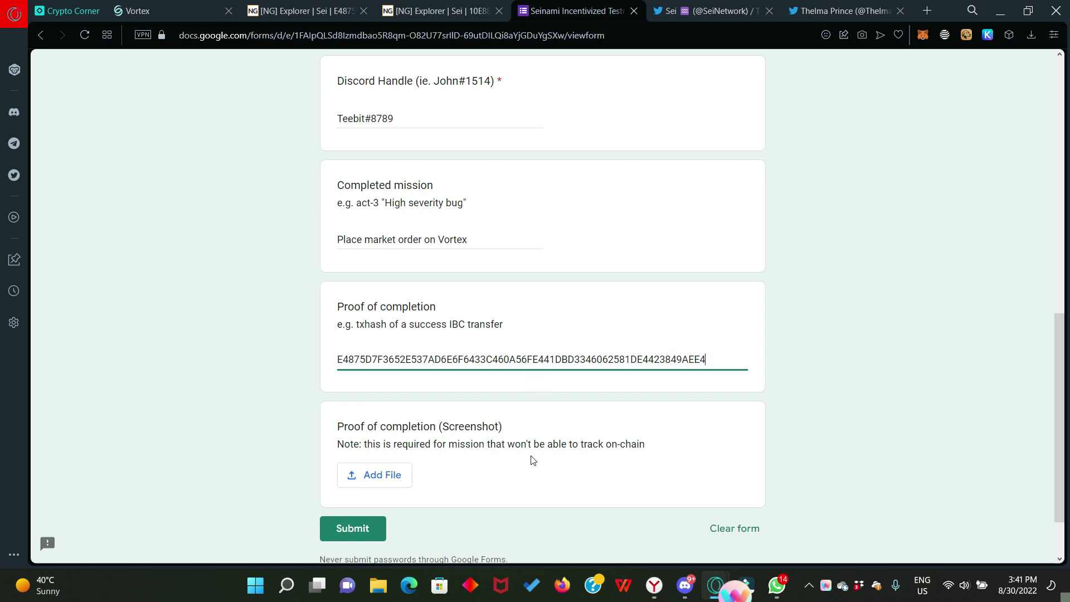
scroll(530, 459, down, 2)
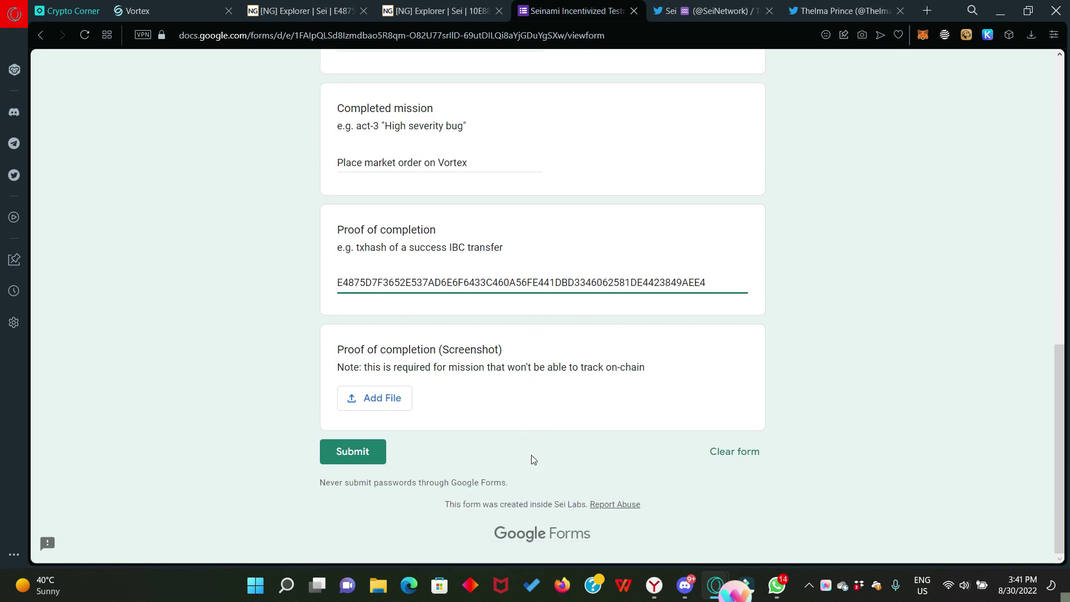
click(361, 450)
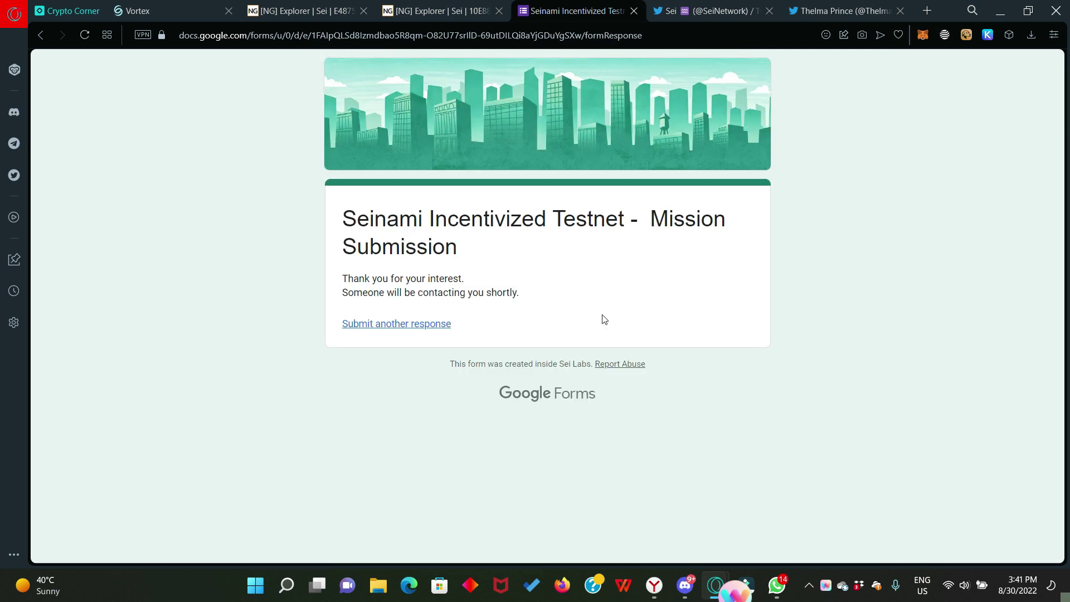